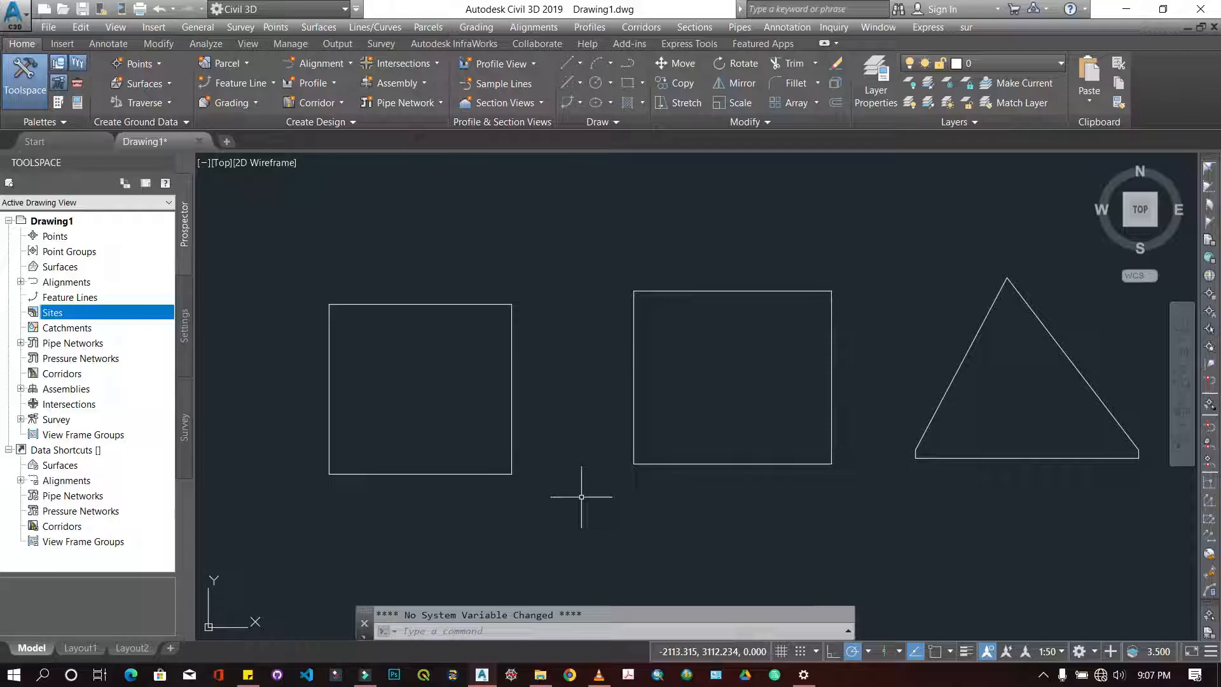
click(554, 526)
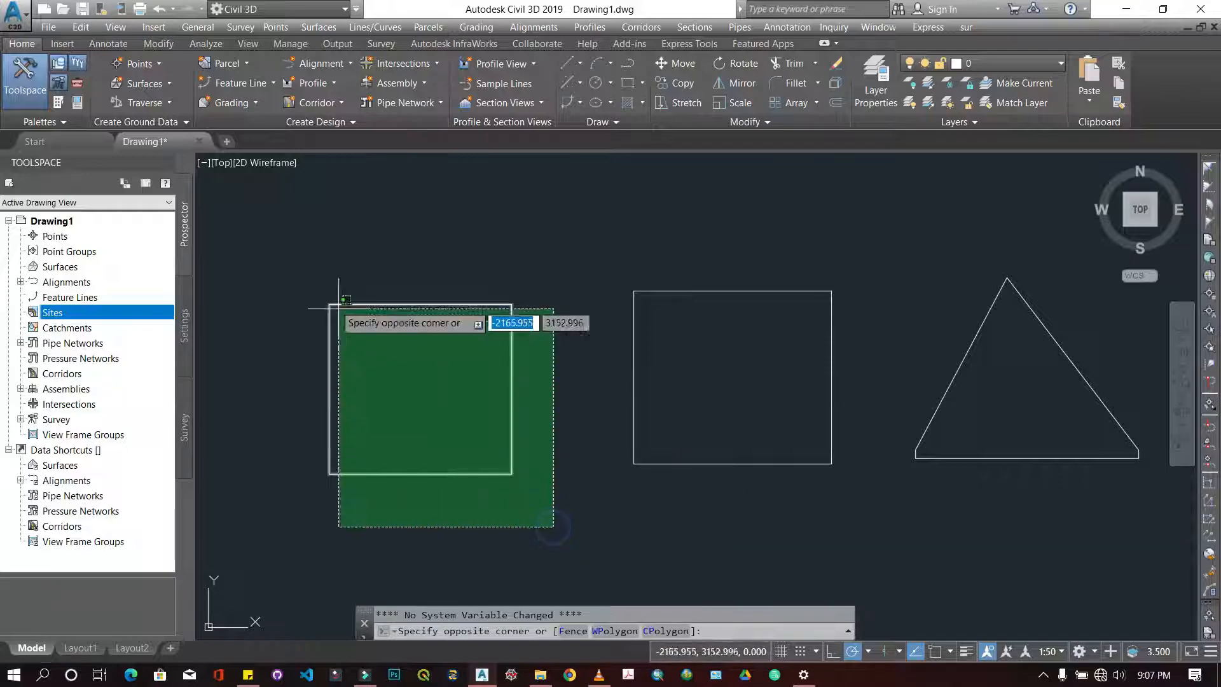
click(302, 256)
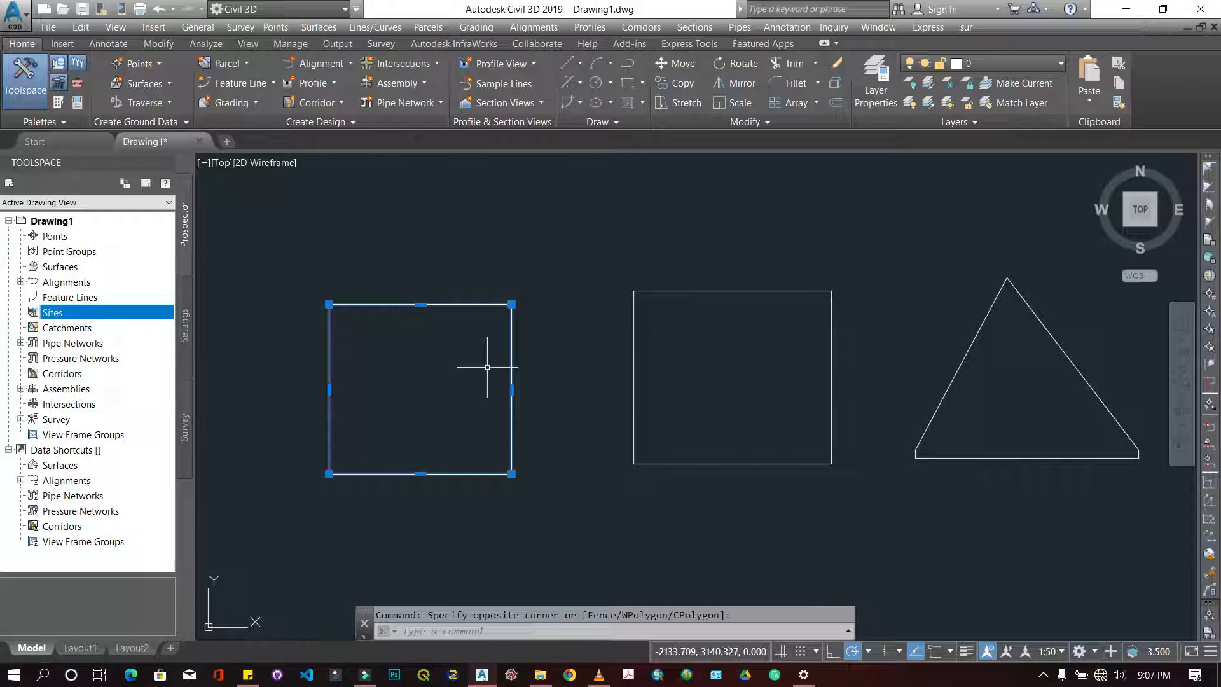
key(Escape)
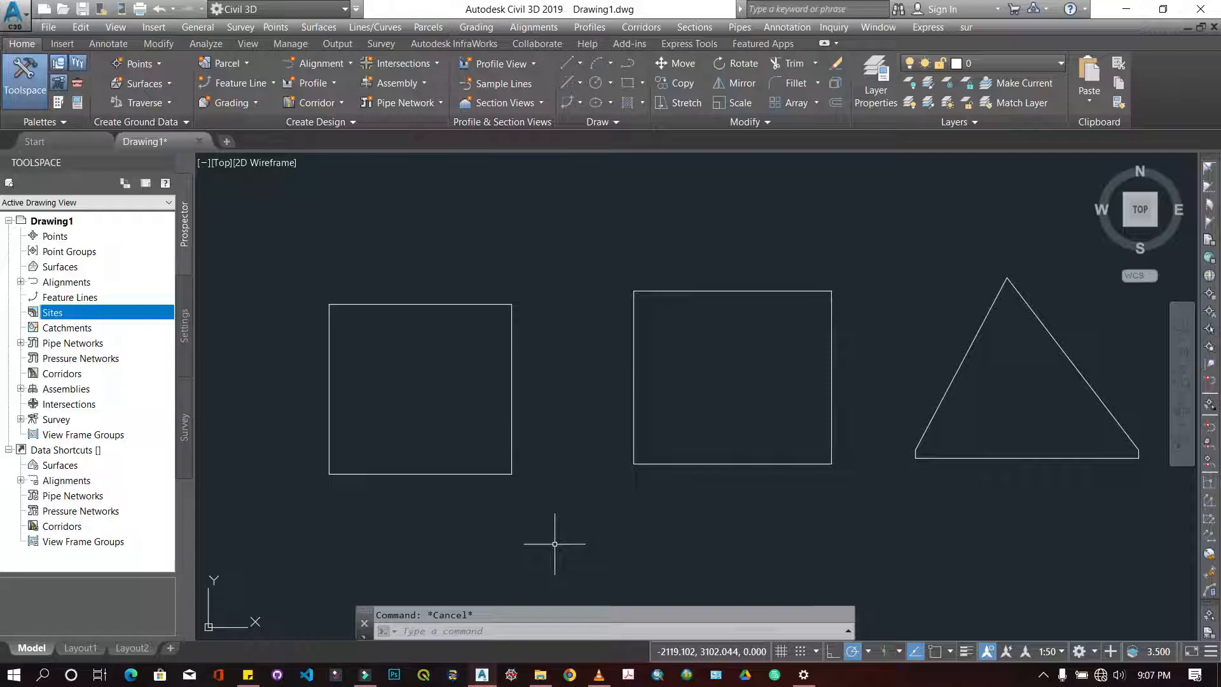
click(573, 515)
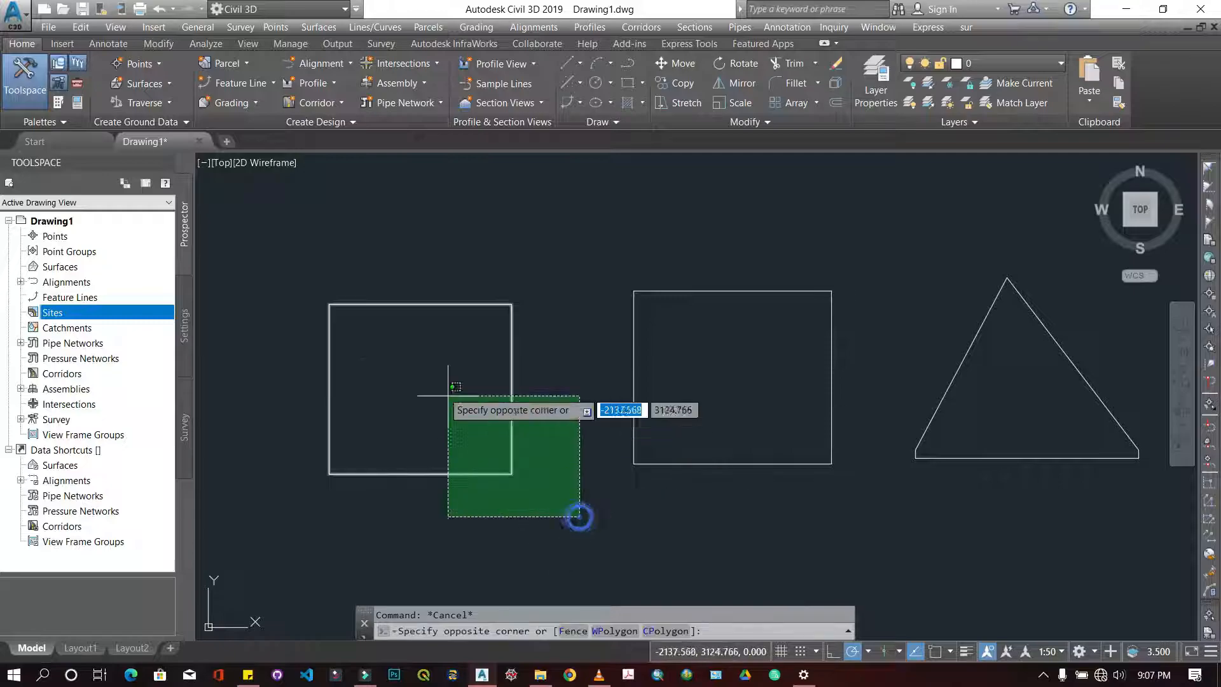
click(326, 292)
click(886, 537)
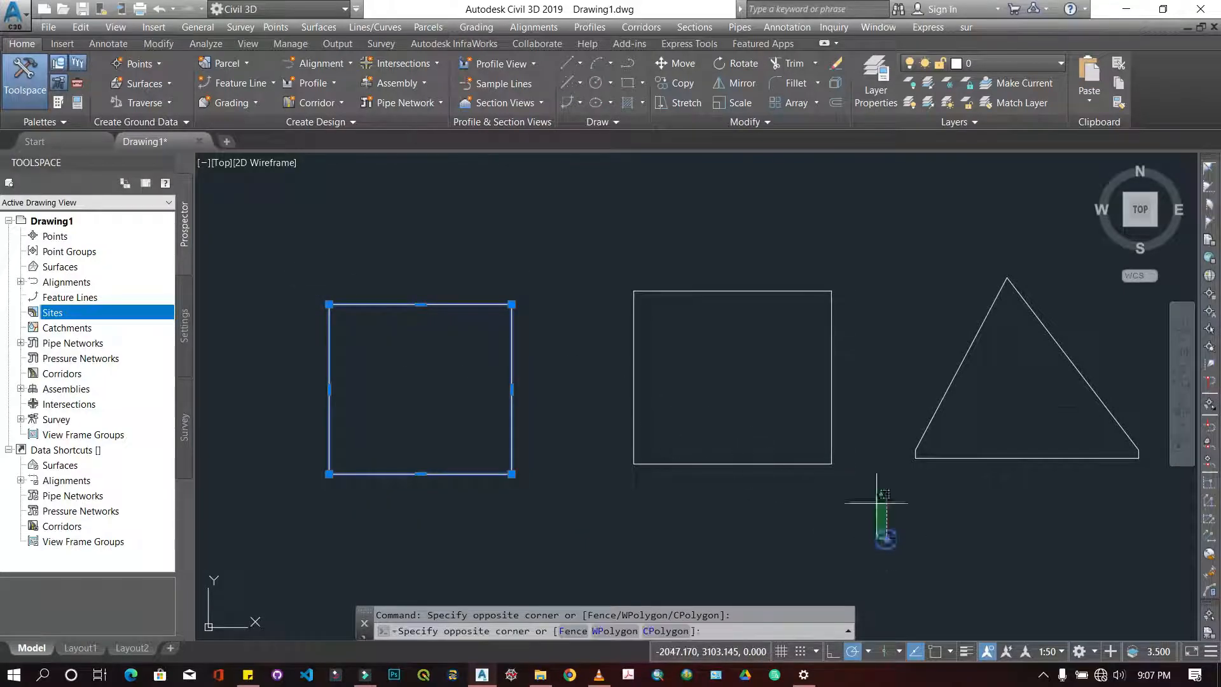
click(607, 265)
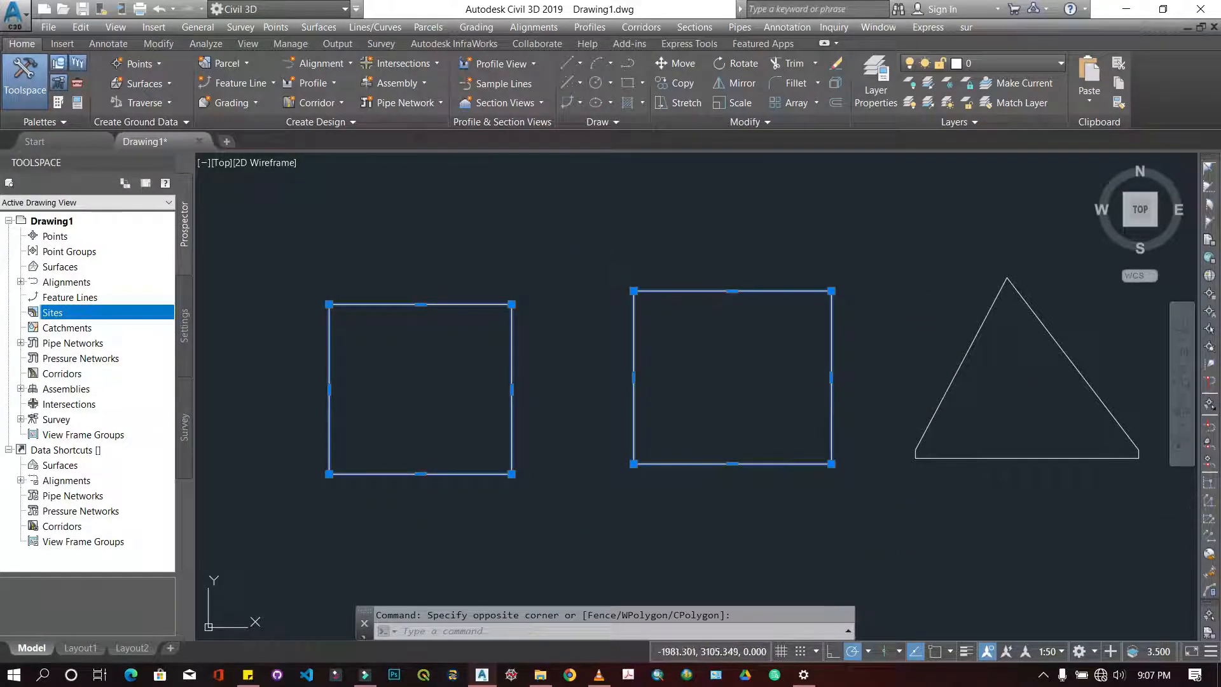
click(1191, 528)
click(897, 265)
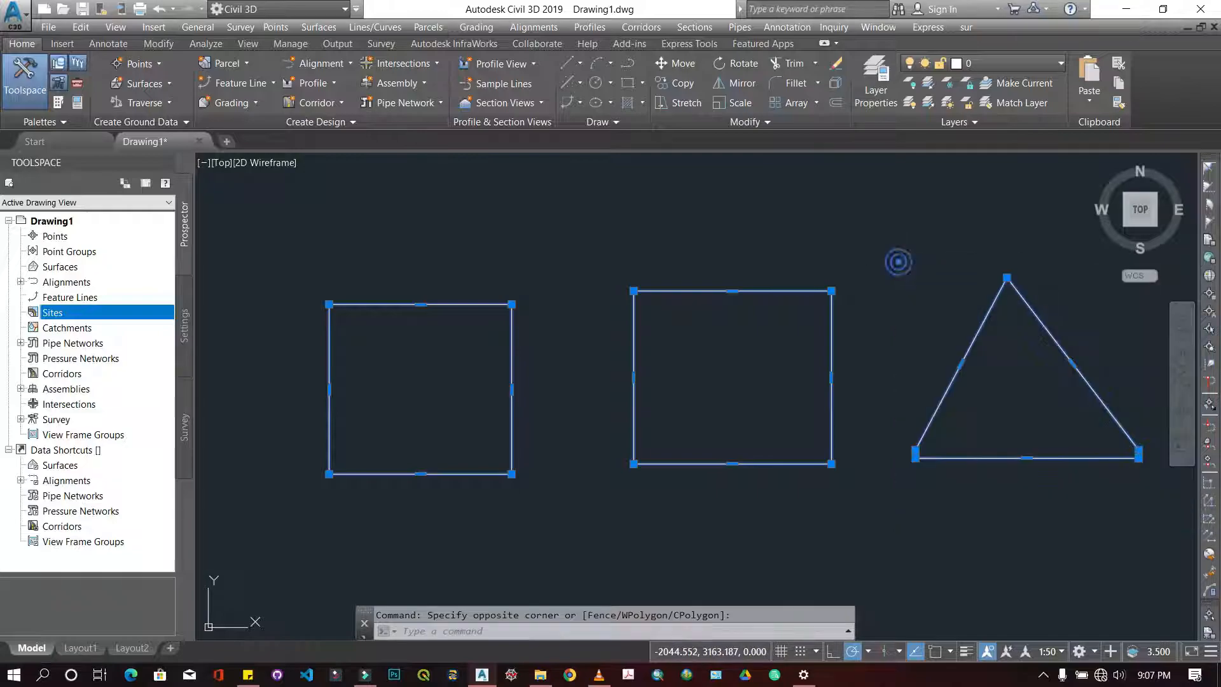
key(Escape)
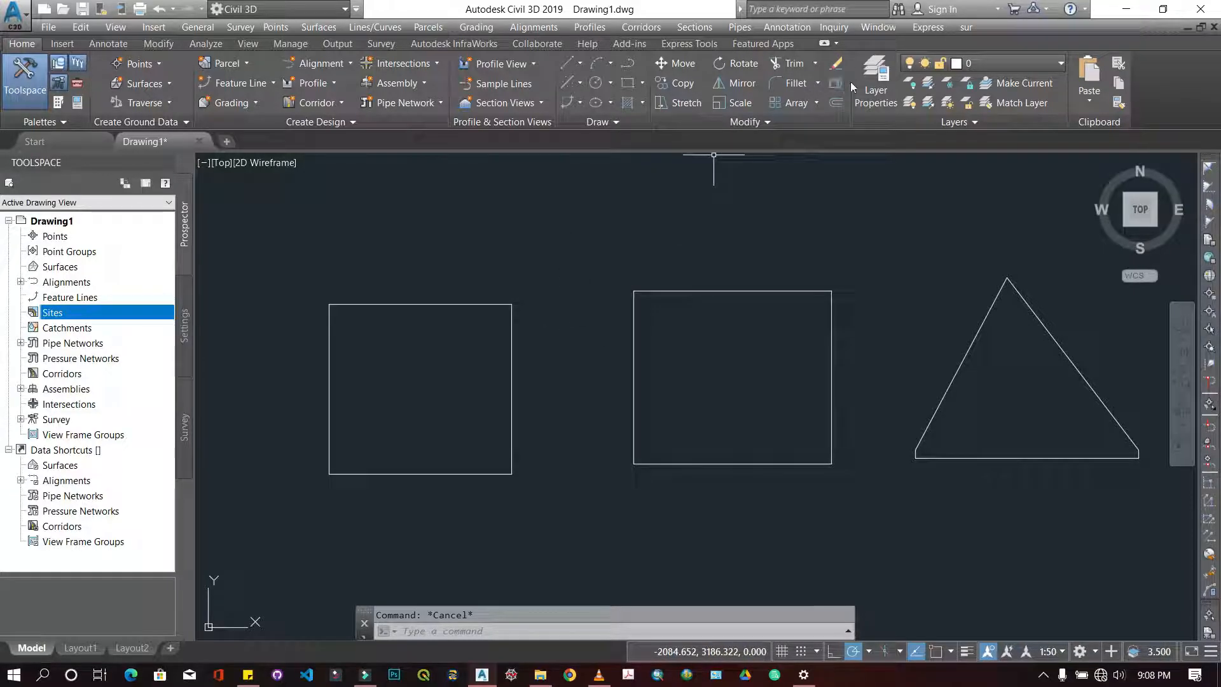
Open the layer properties manager and create a new layer named Buildings.
click(952, 121)
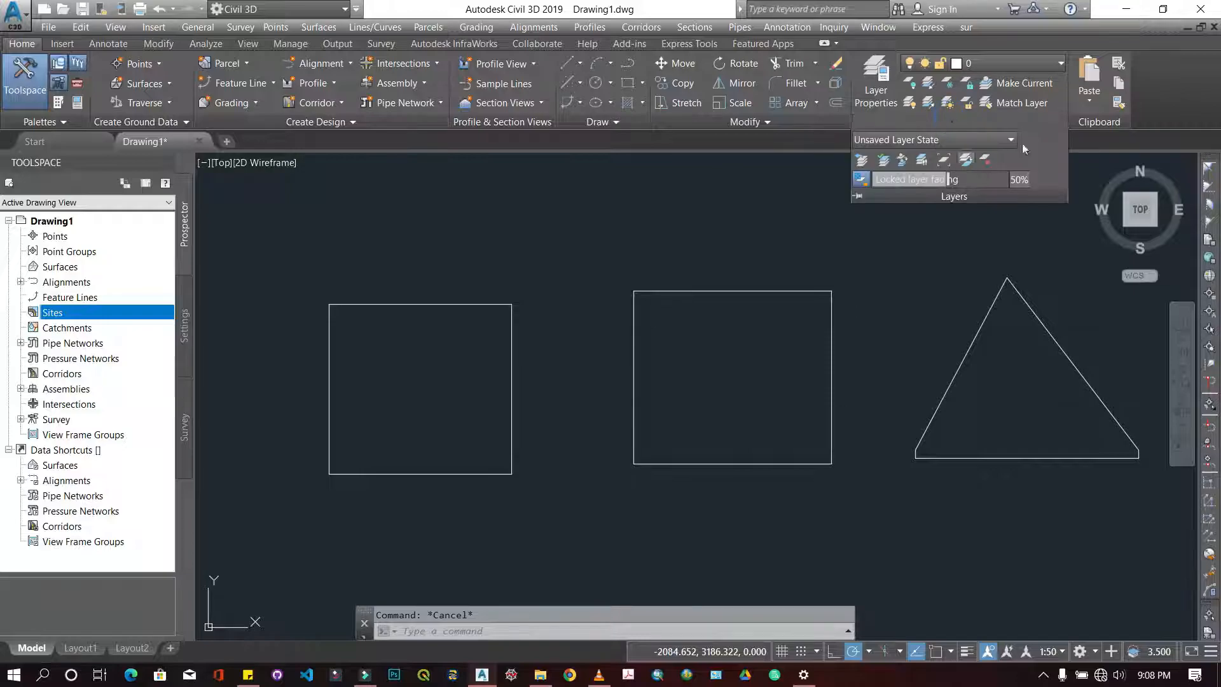
click(918, 116)
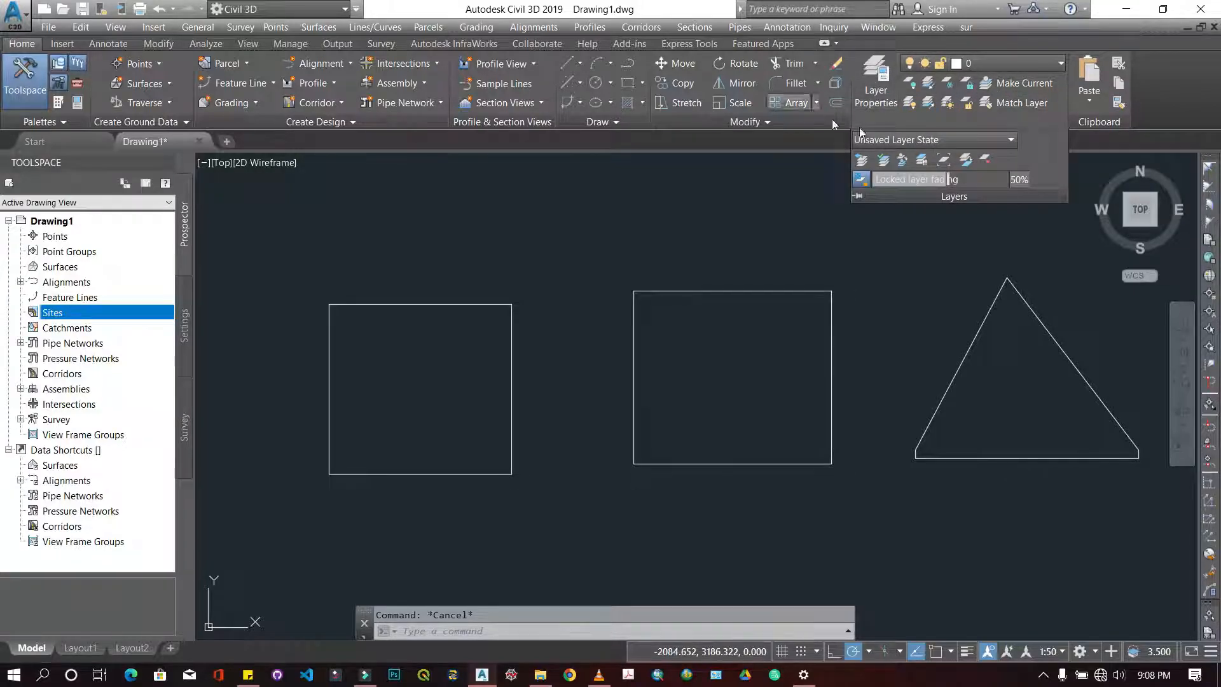
click(891, 79)
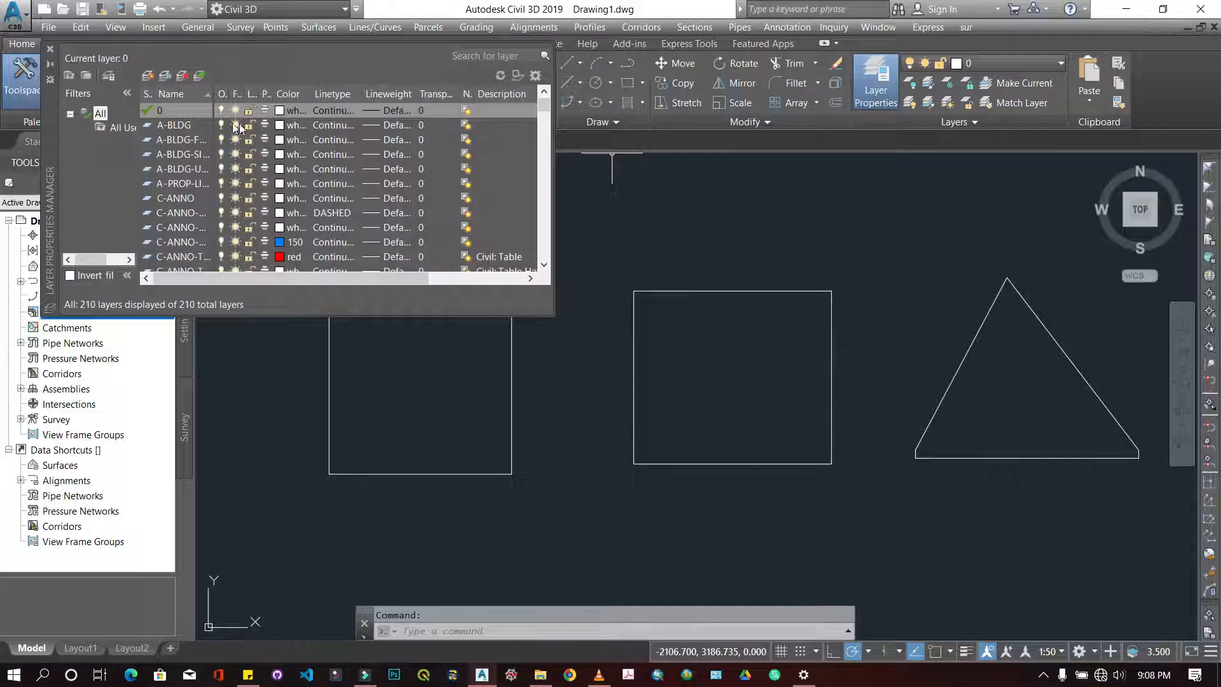
scroll(185, 150, down, 20)
scroll(185, 158, up, 17)
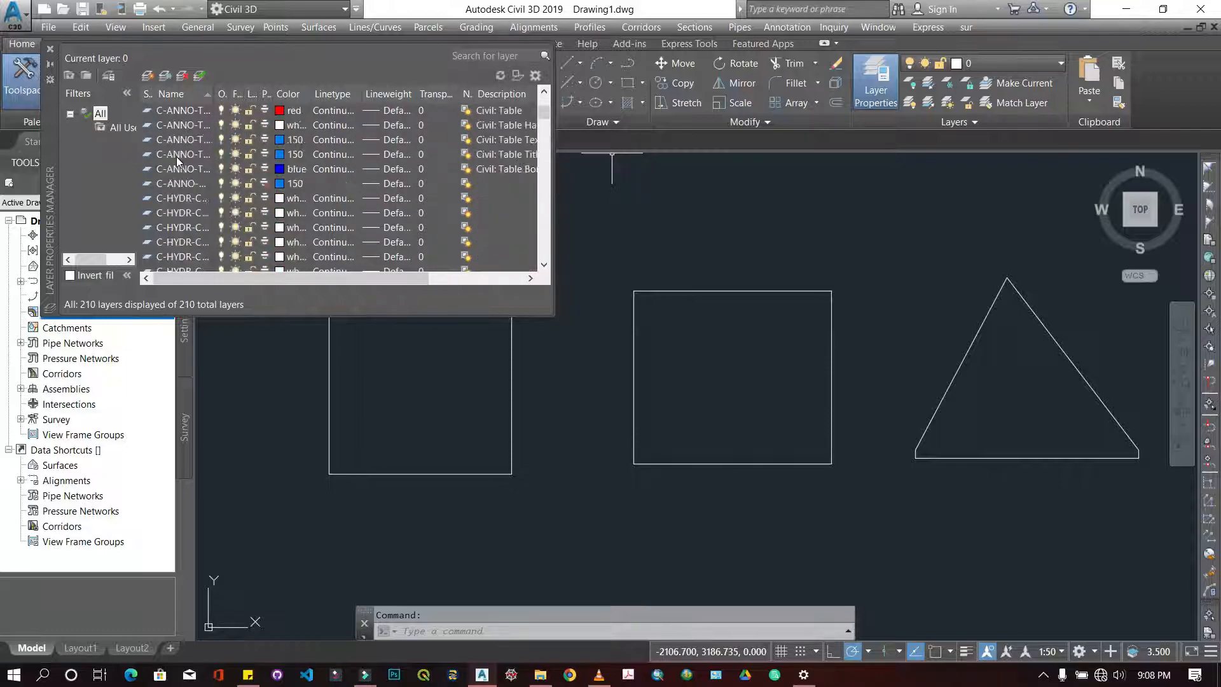
scroll(177, 156, up, 4)
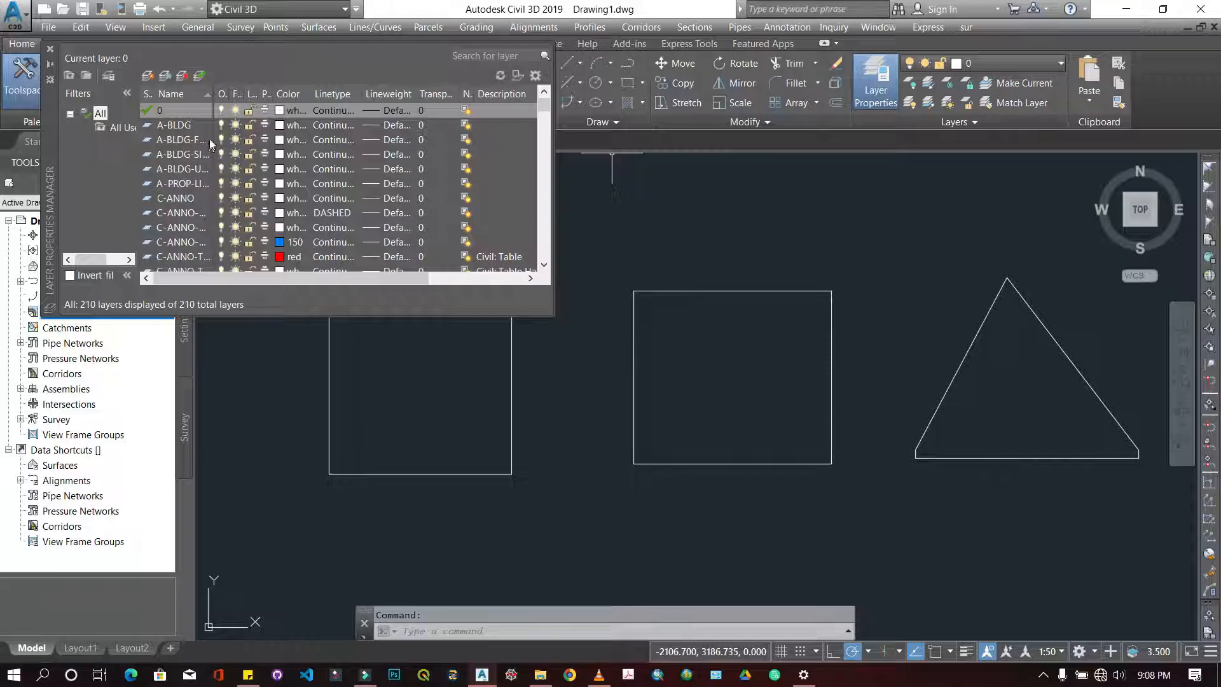
click(149, 76)
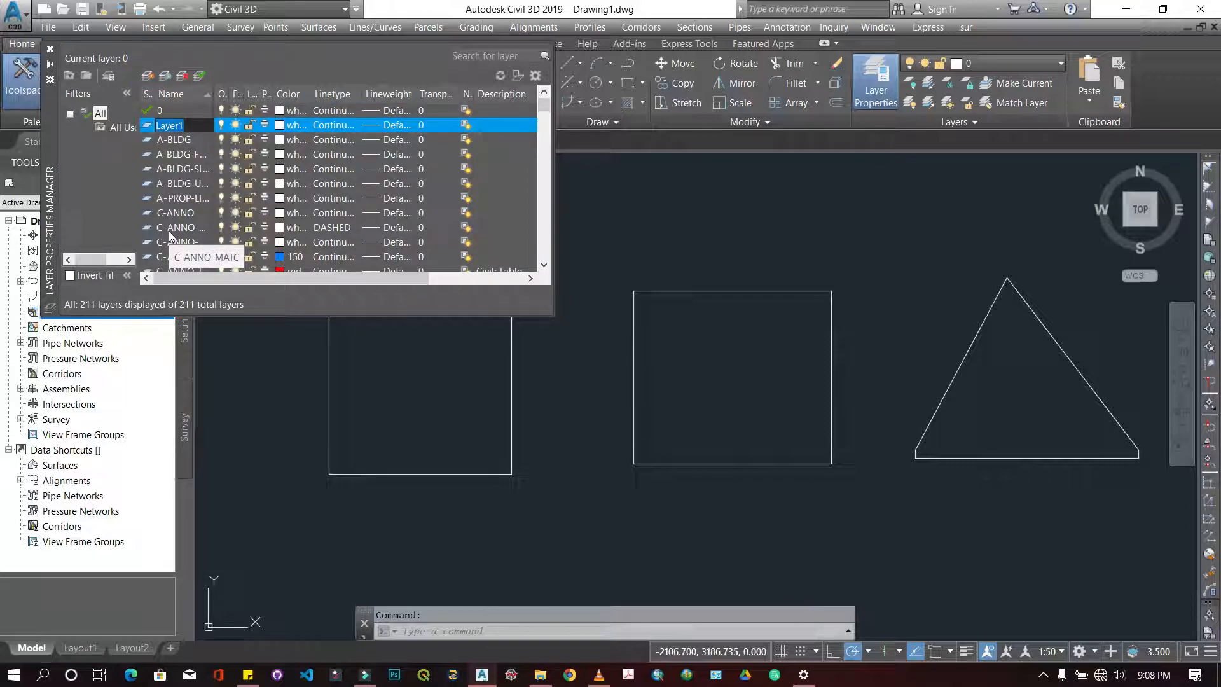
text(Buildings)
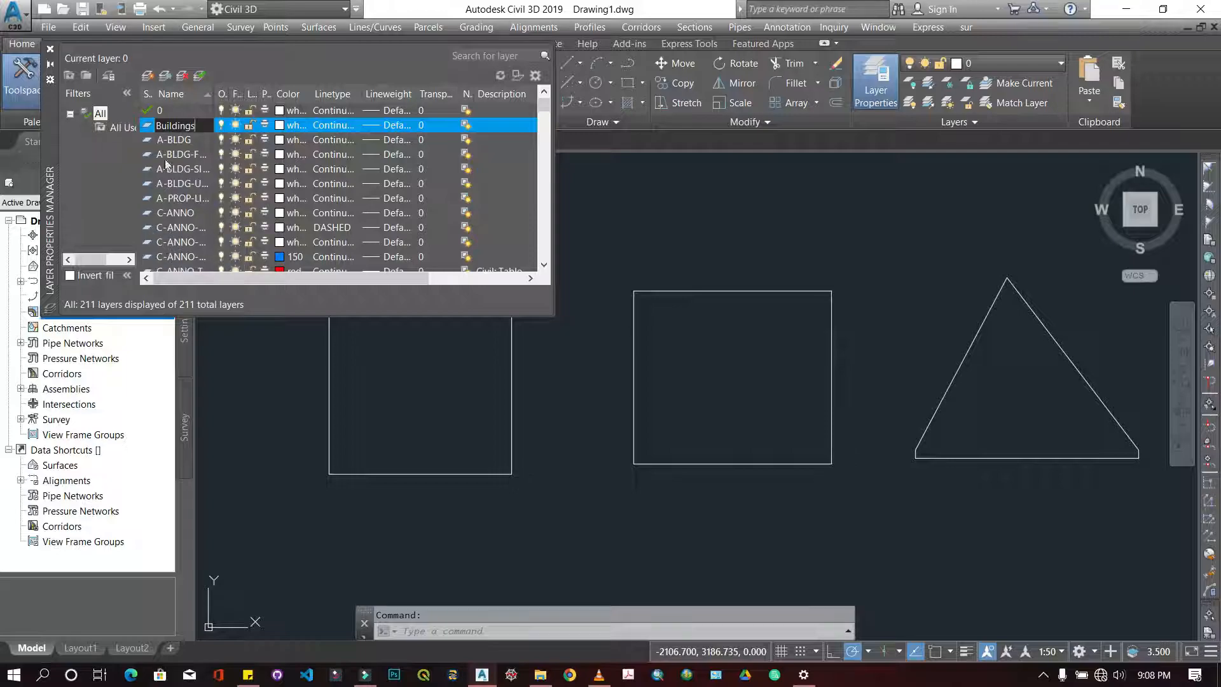
key(Return)
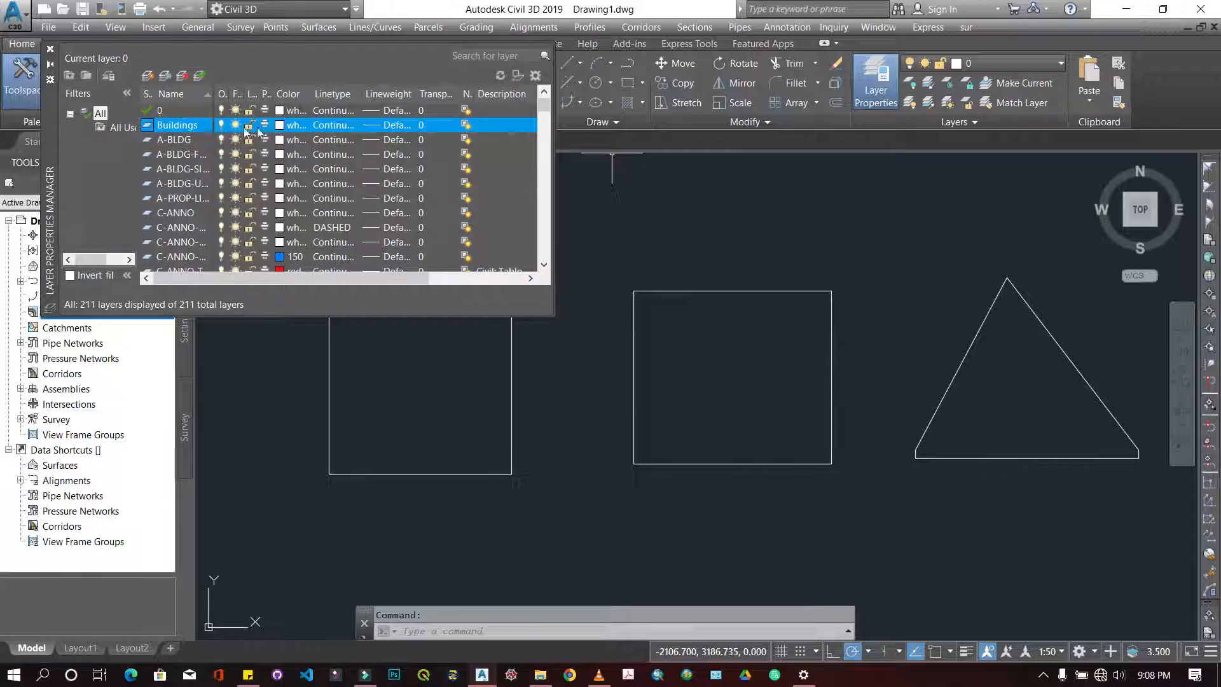
Set the color of the Buildings layer to dark red, index color 12.
click(280, 126)
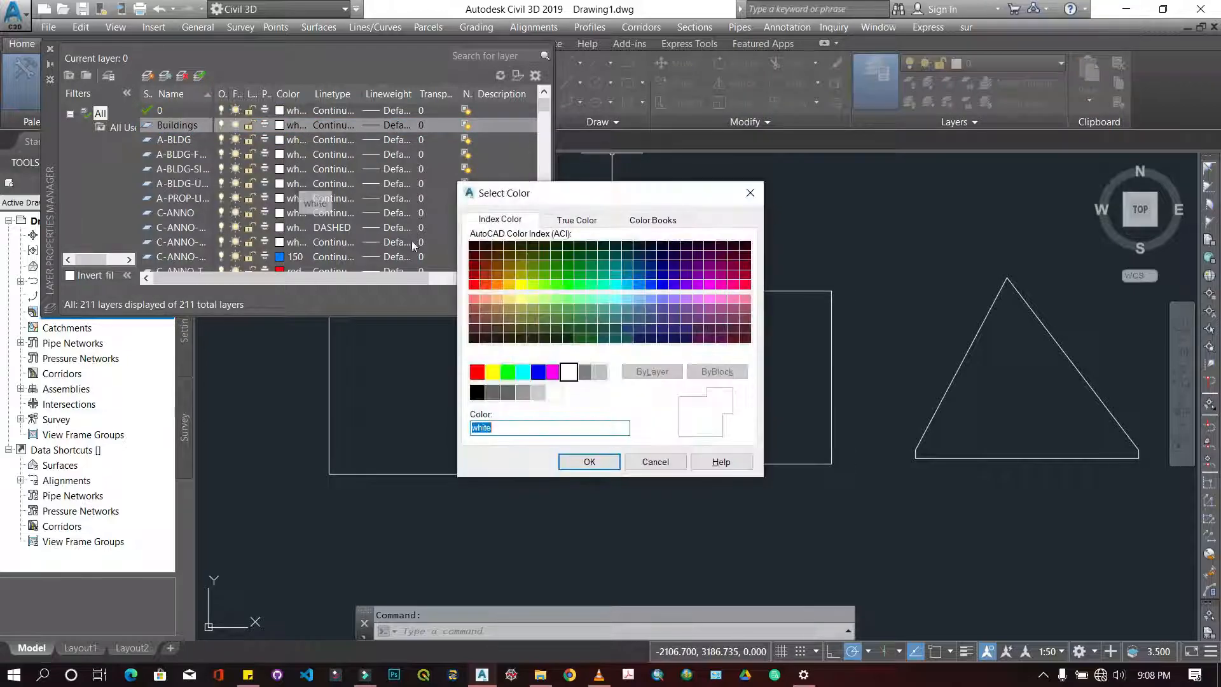
click(508, 265)
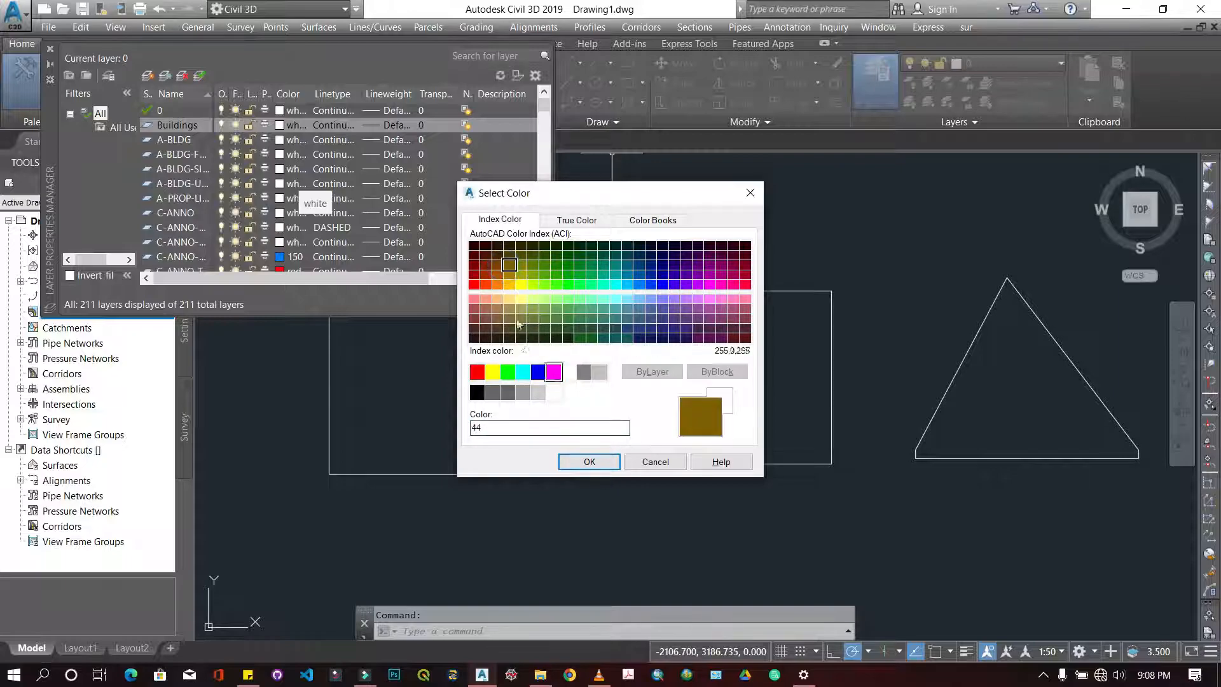
click(496, 275)
click(474, 277)
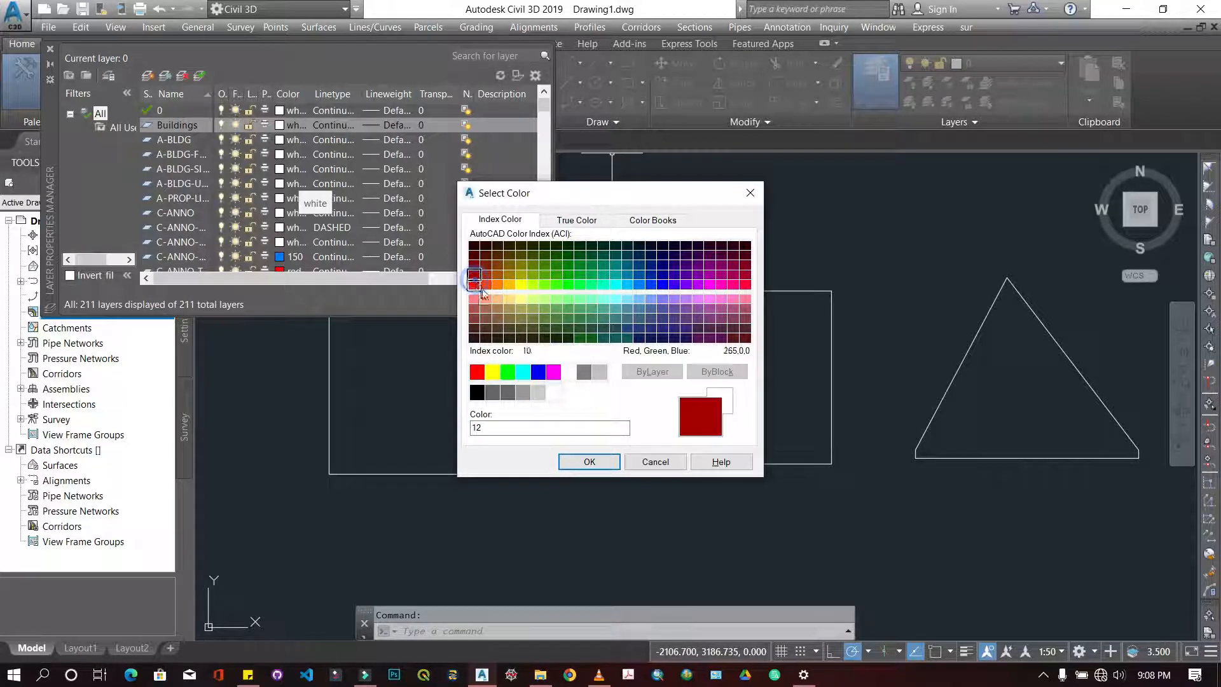
click(589, 462)
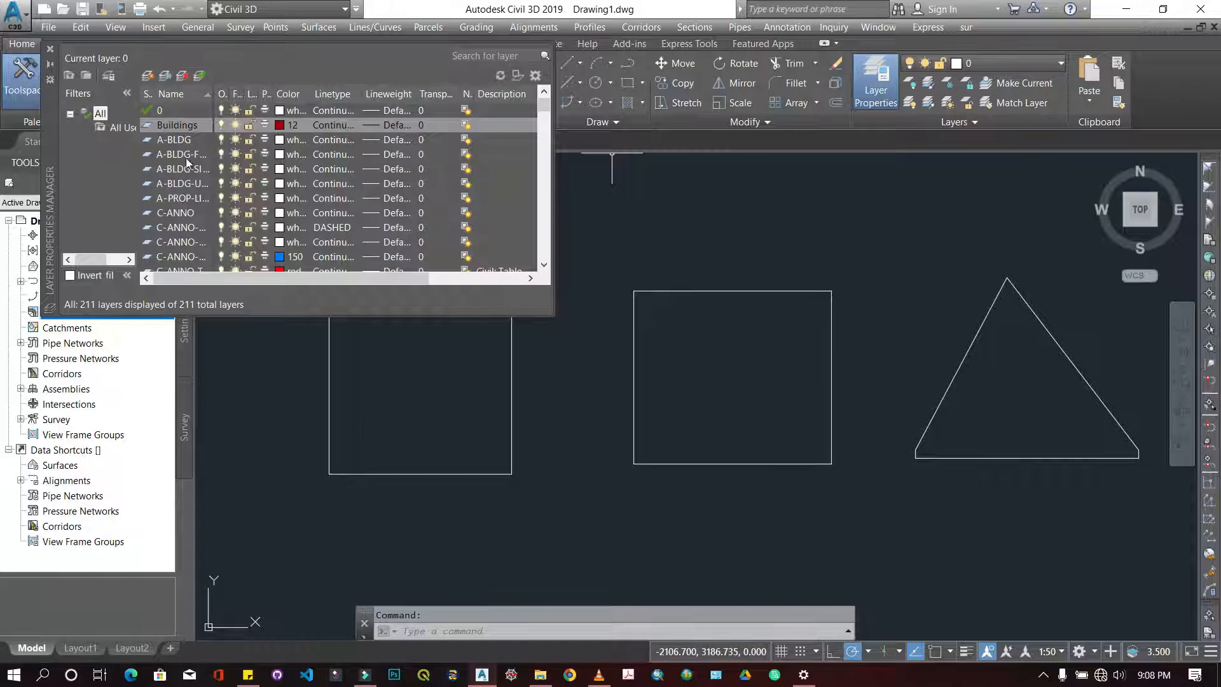
click(367, 126)
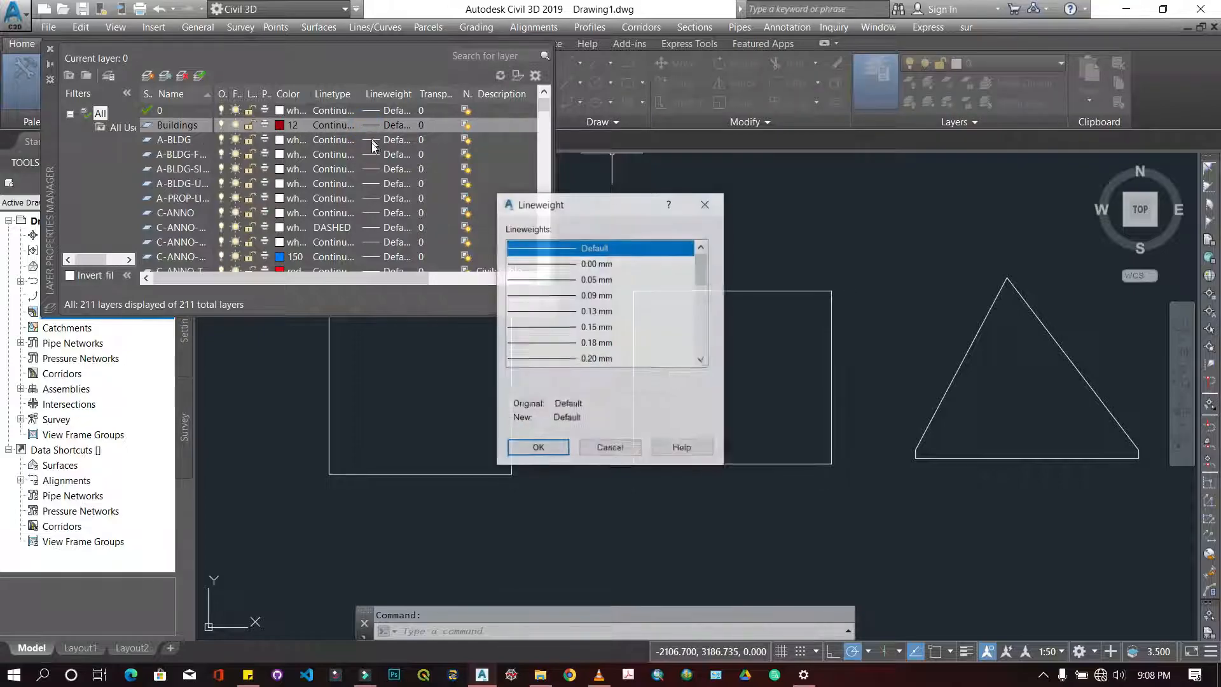
scroll(521, 324, down, 2)
scroll(518, 337, down, 2)
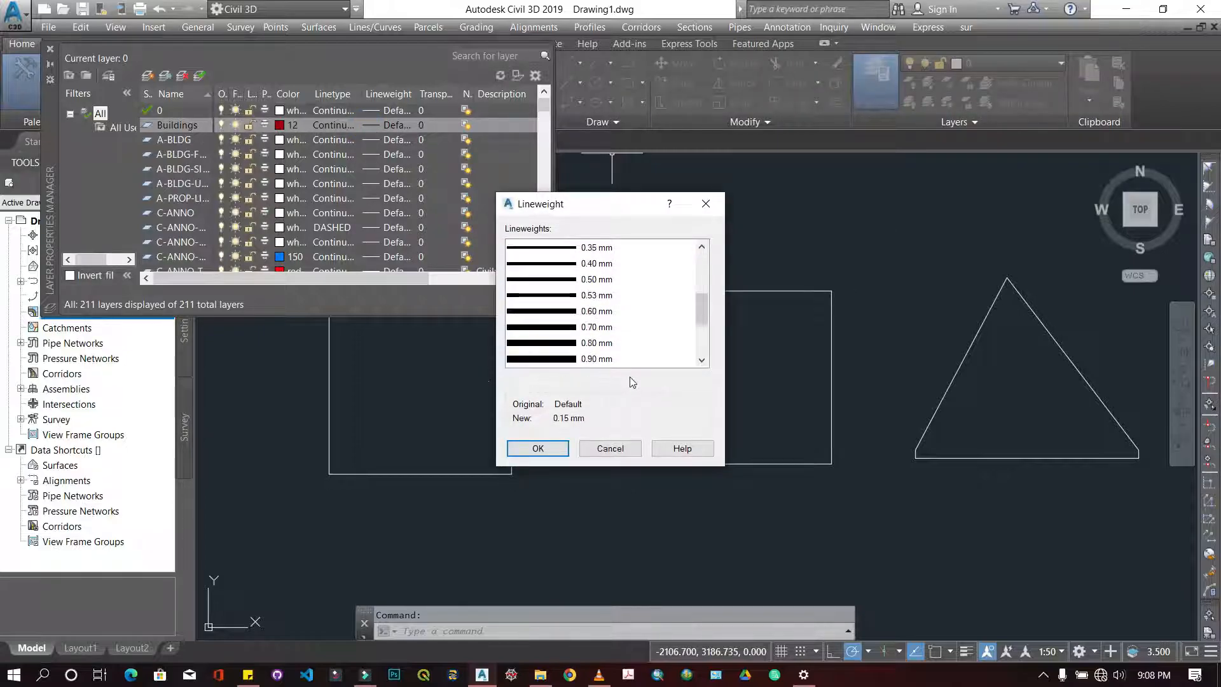
scroll(604, 344, up, 4)
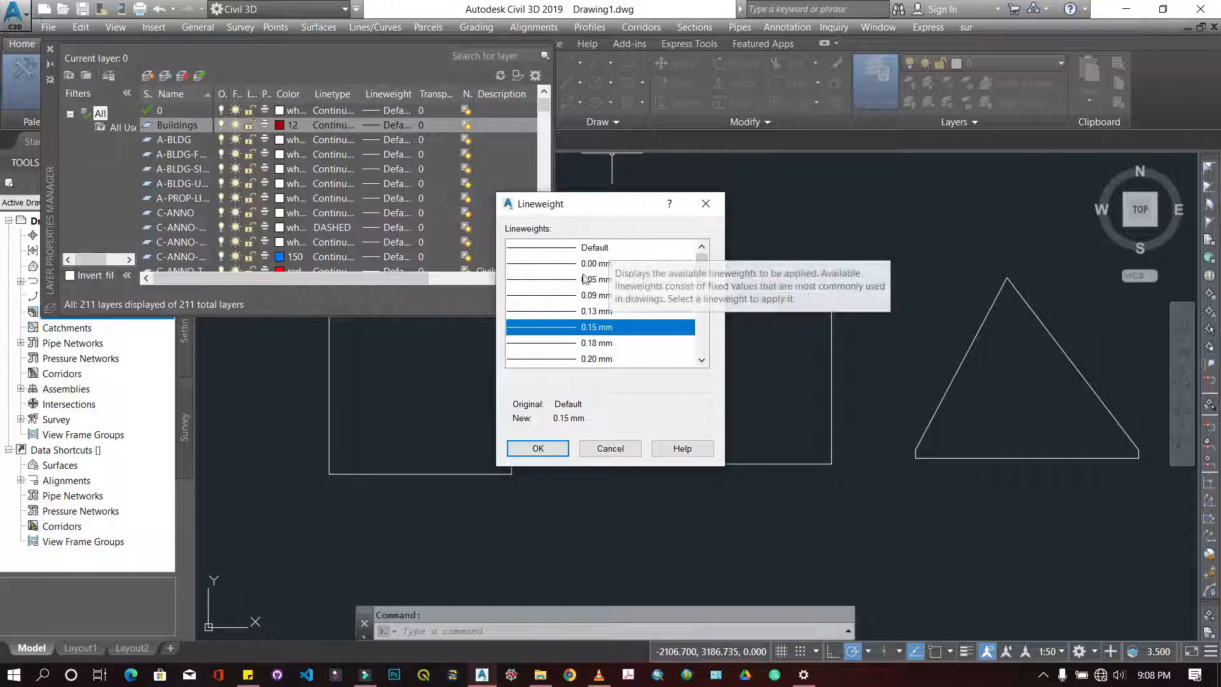
scroll(607, 283, down, 2)
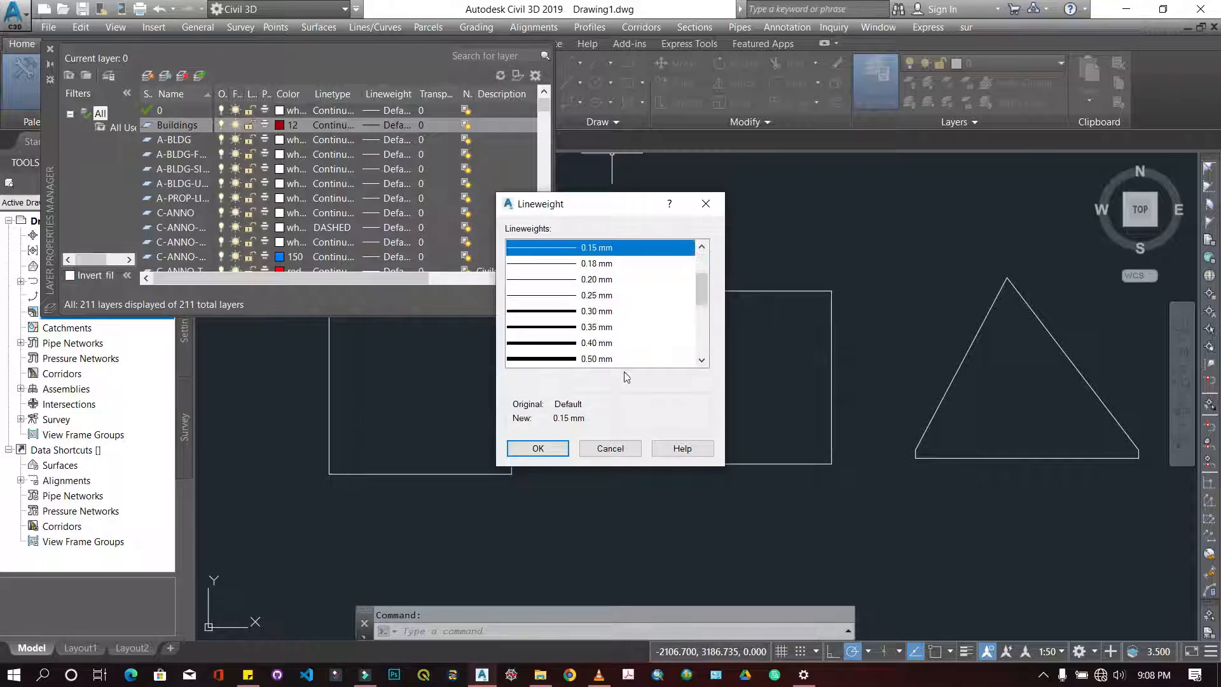
click(610, 448)
Set the linetype of the Buildings layer to FENCELINE2.
click(324, 125)
click(335, 126)
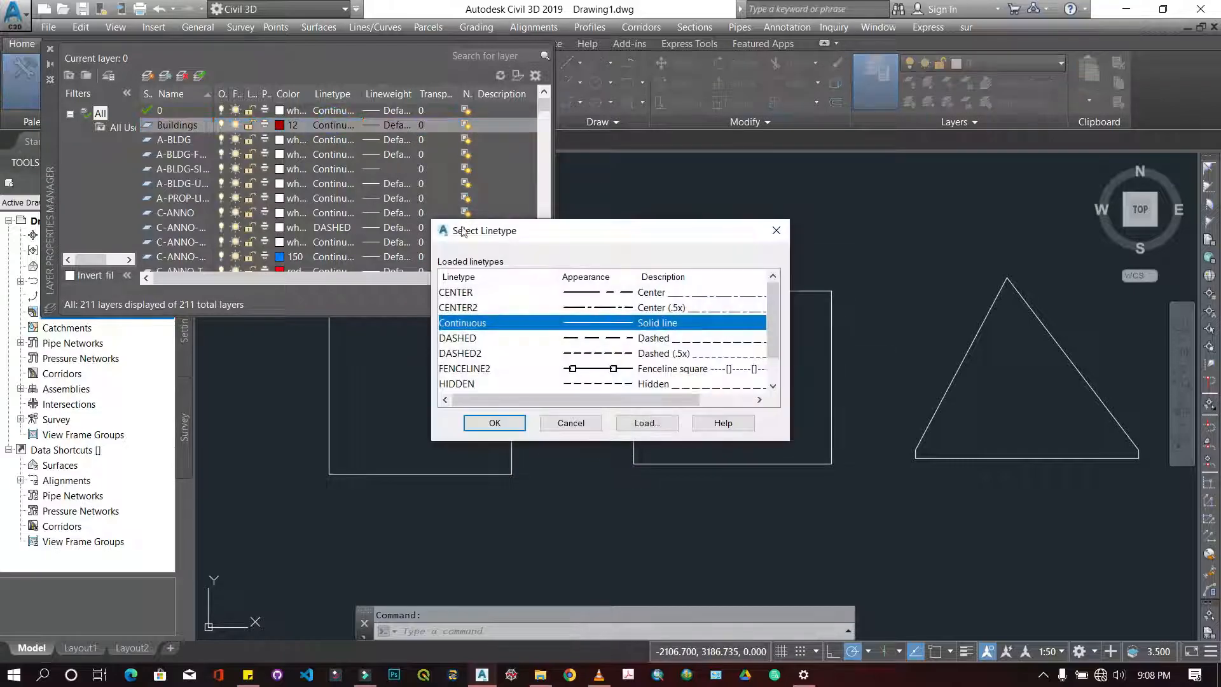
click(596, 368)
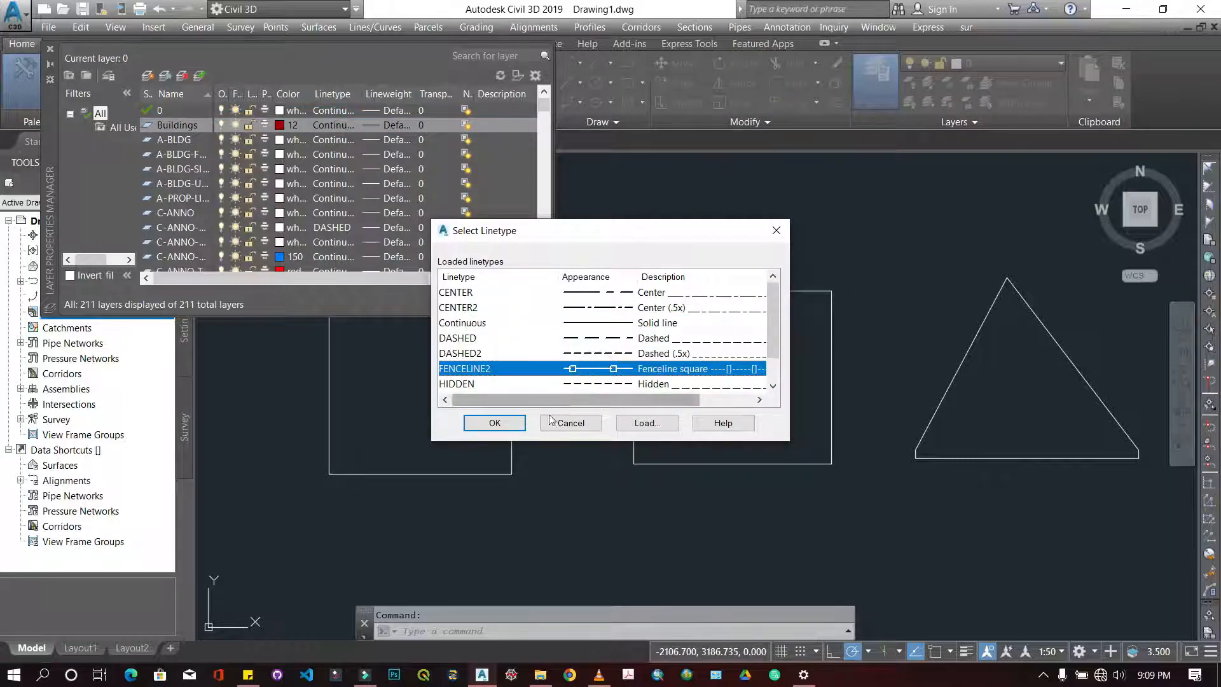
click(495, 423)
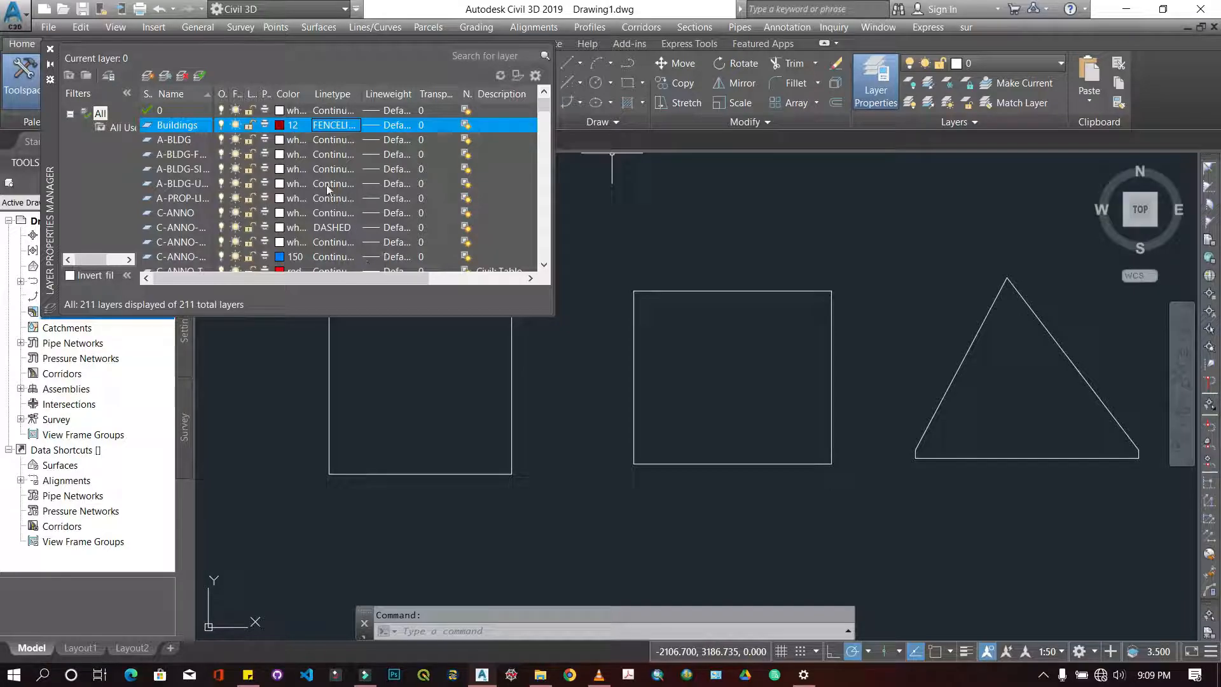
Create another layer named Roads and set its linetype to CENTER2.
click(149, 79)
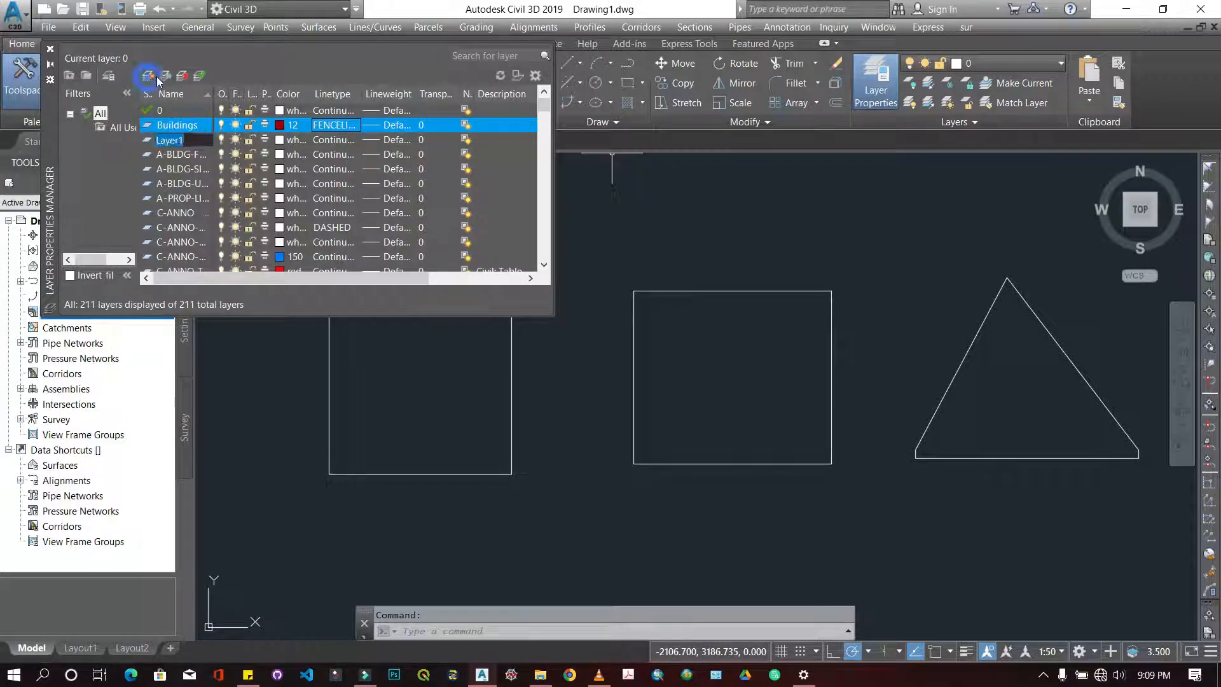
text(Roads)
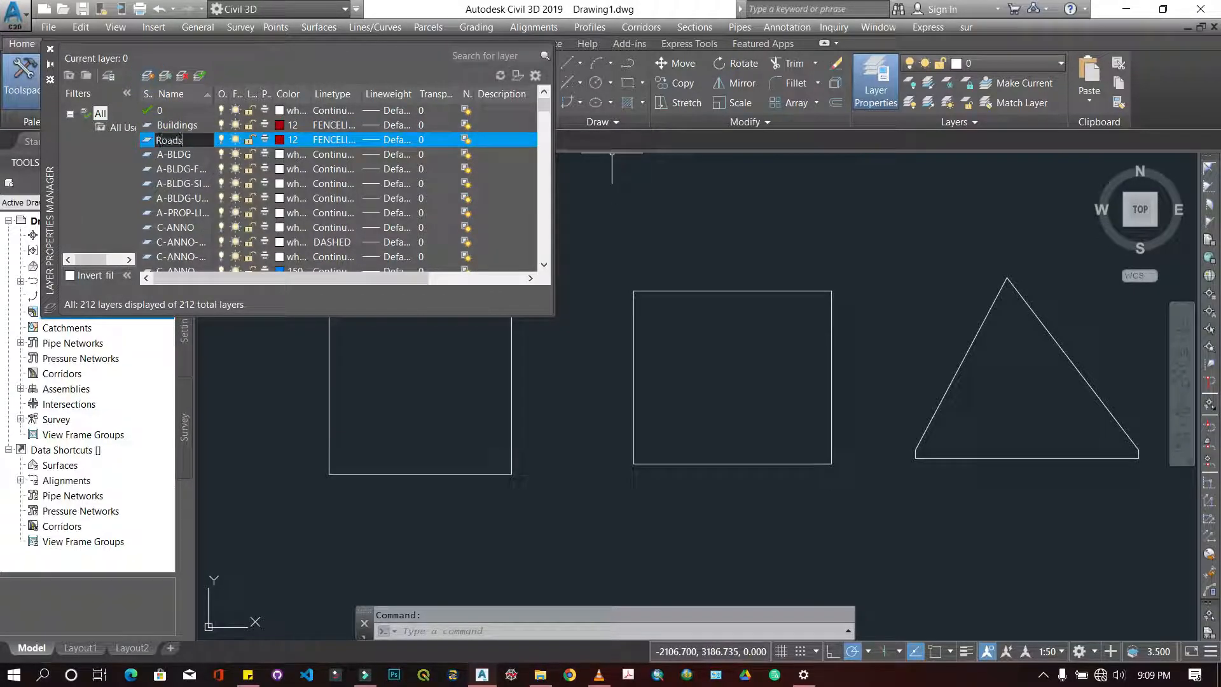
key(Return)
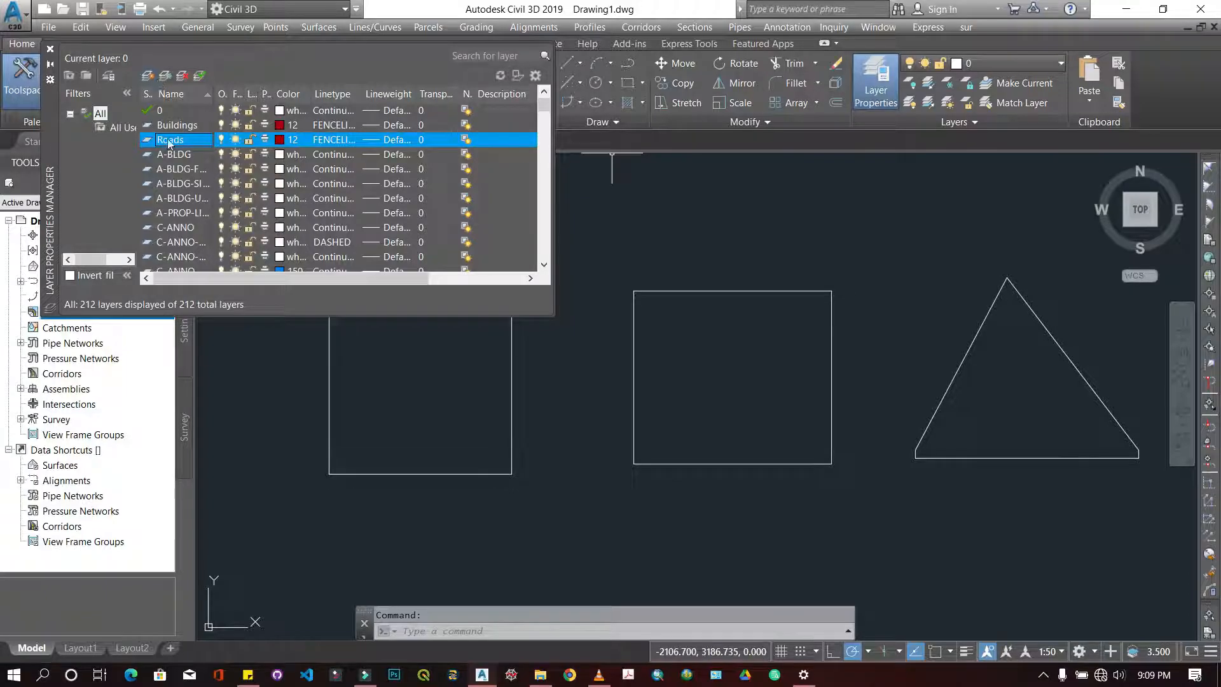
click(343, 141)
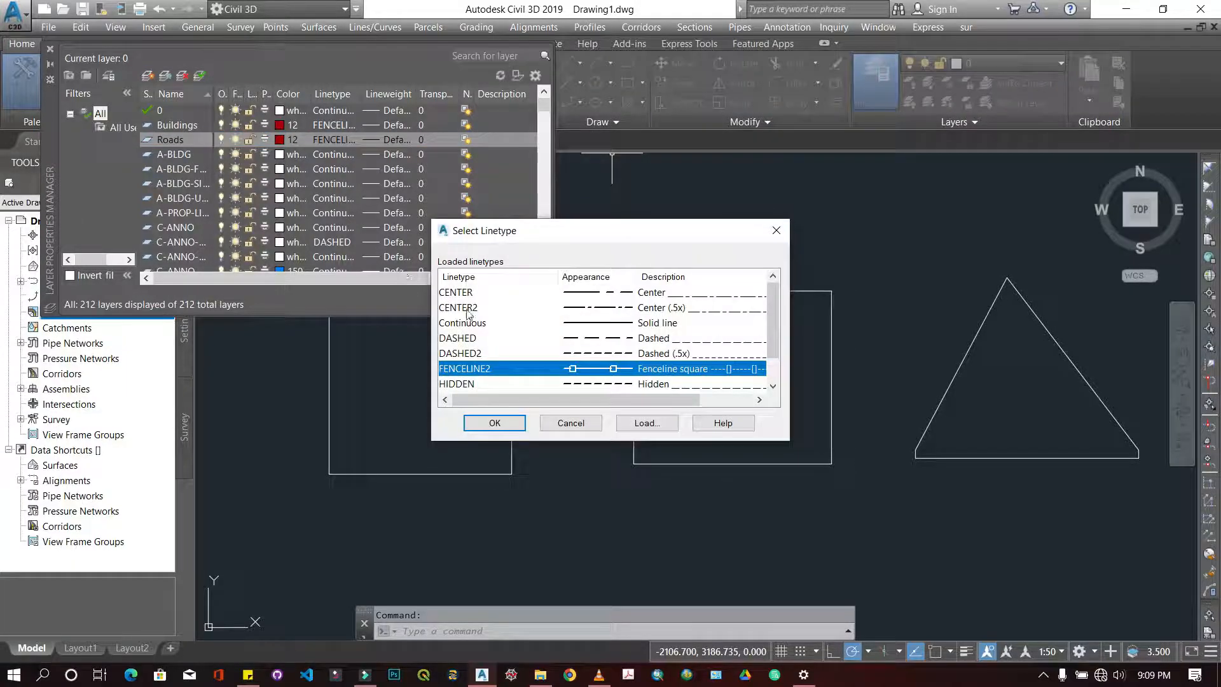
click(597, 308)
click(509, 423)
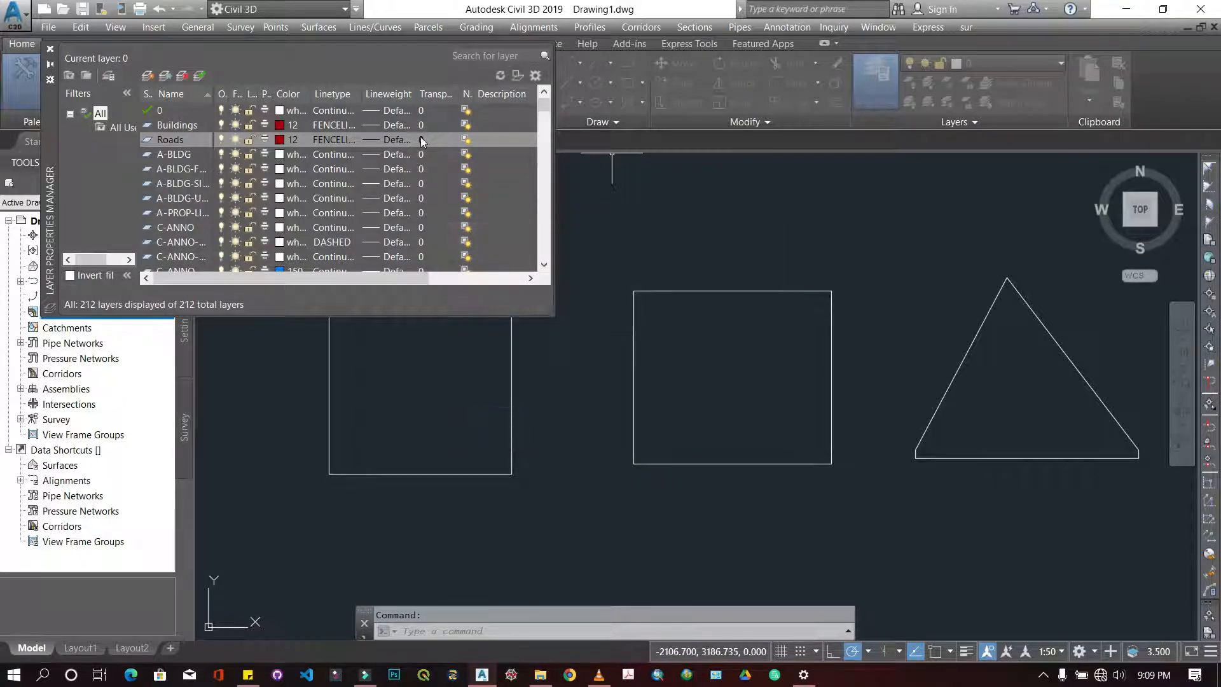
Set the lineweight of the Roads layer to 0.30 mm.
click(393, 140)
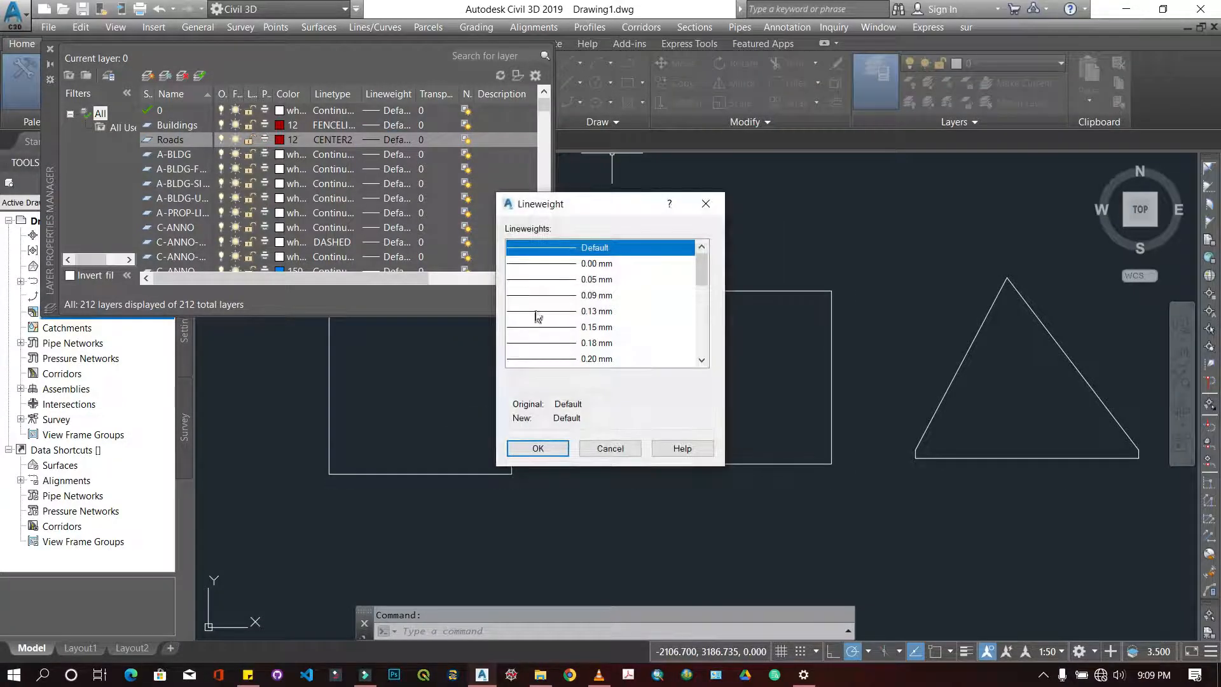
scroll(537, 316, down, 4)
click(547, 295)
scroll(549, 300, up, 2)
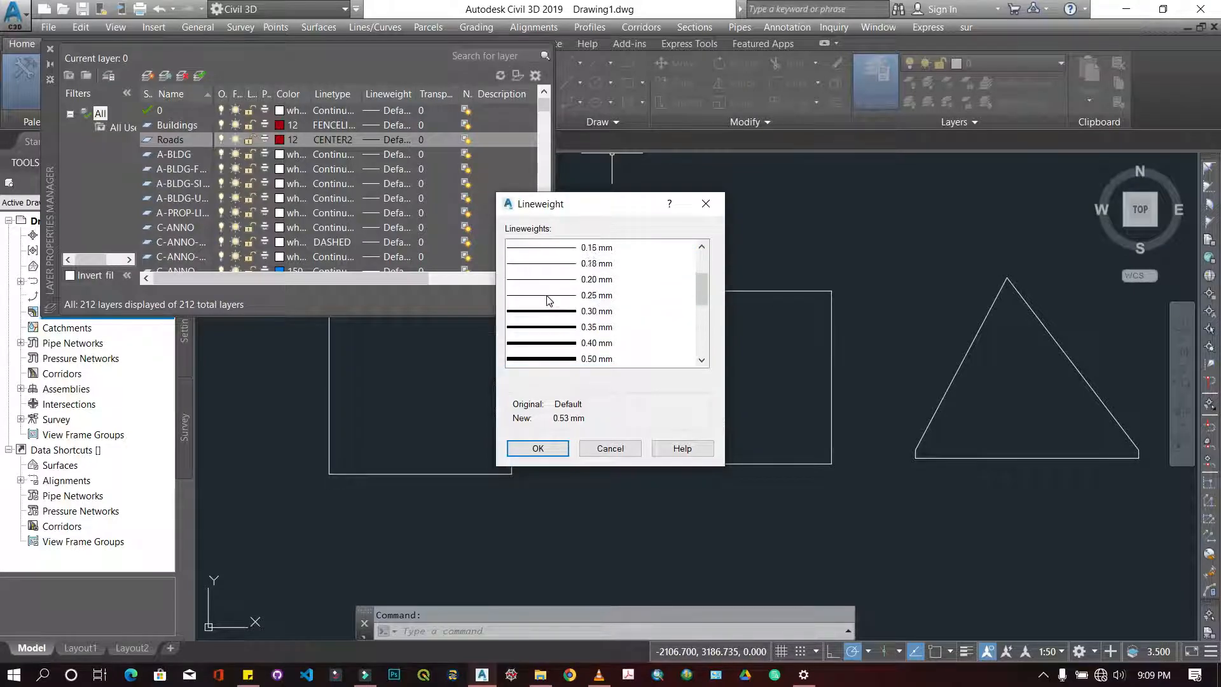
click(544, 311)
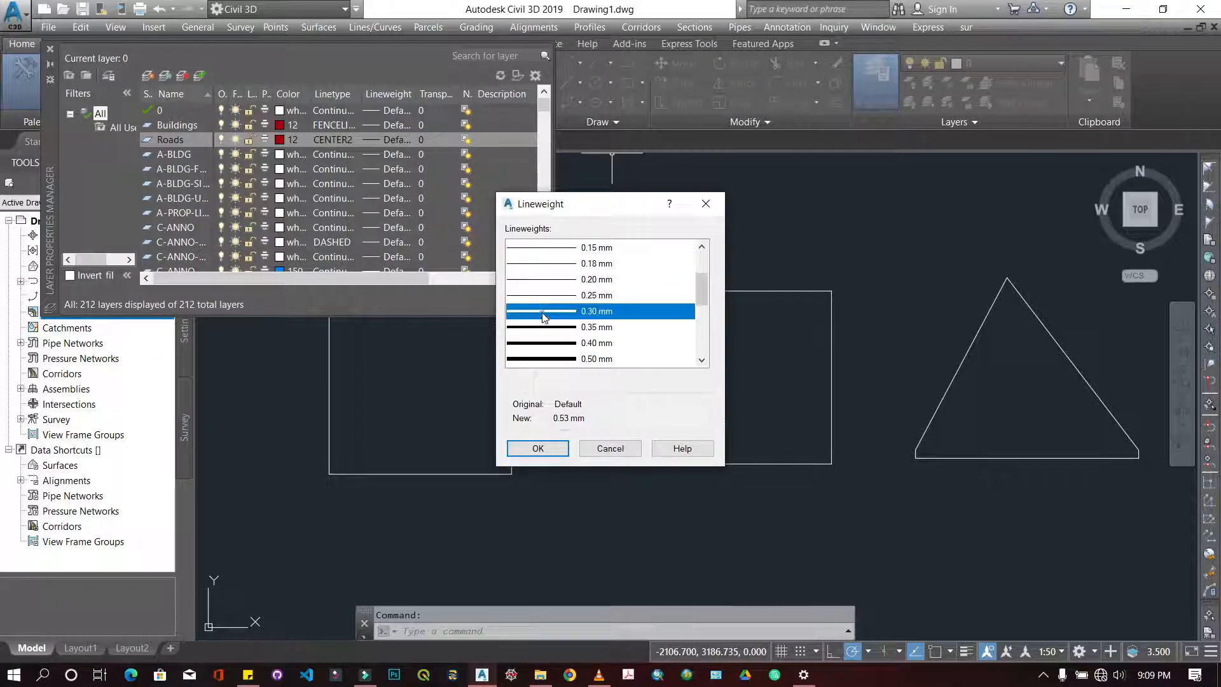
click(538, 448)
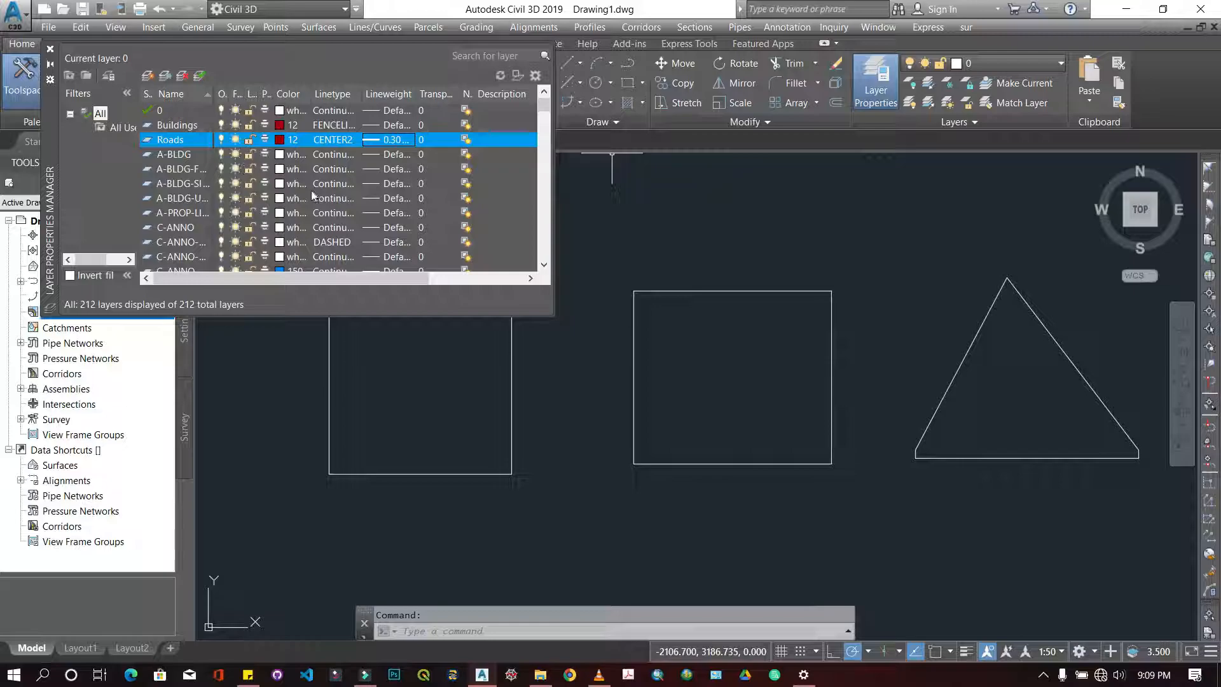
Create a new layer named Hospitals.
click(150, 76)
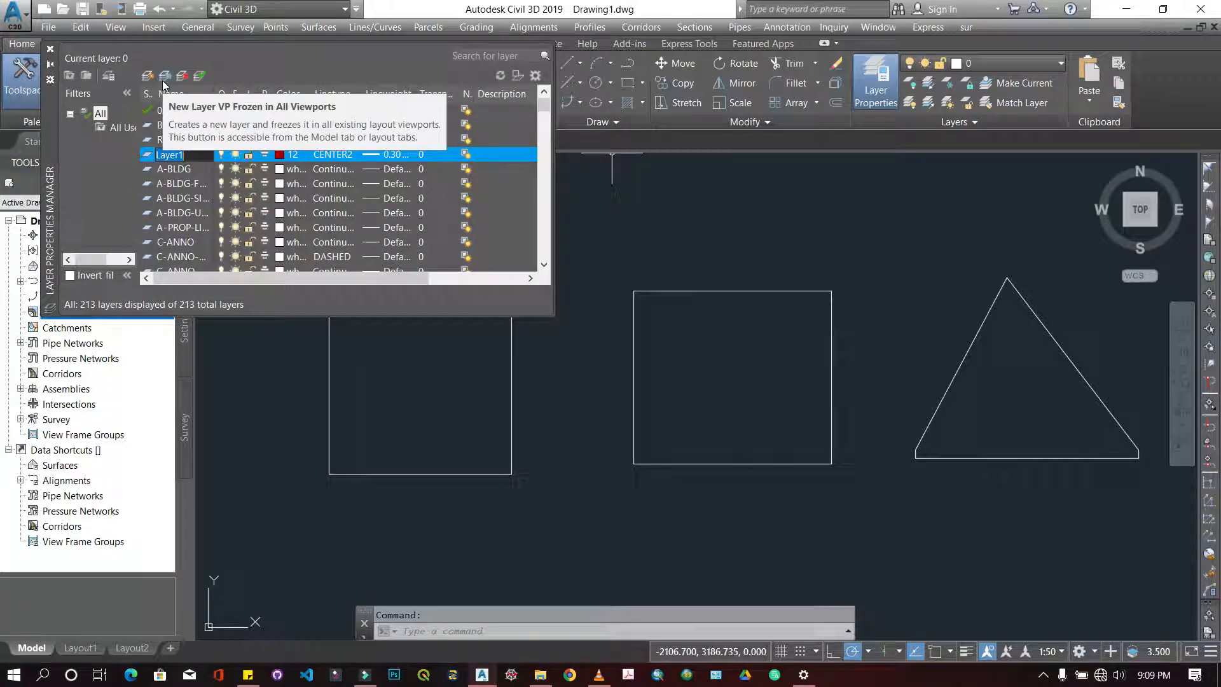
text(Hospitals)
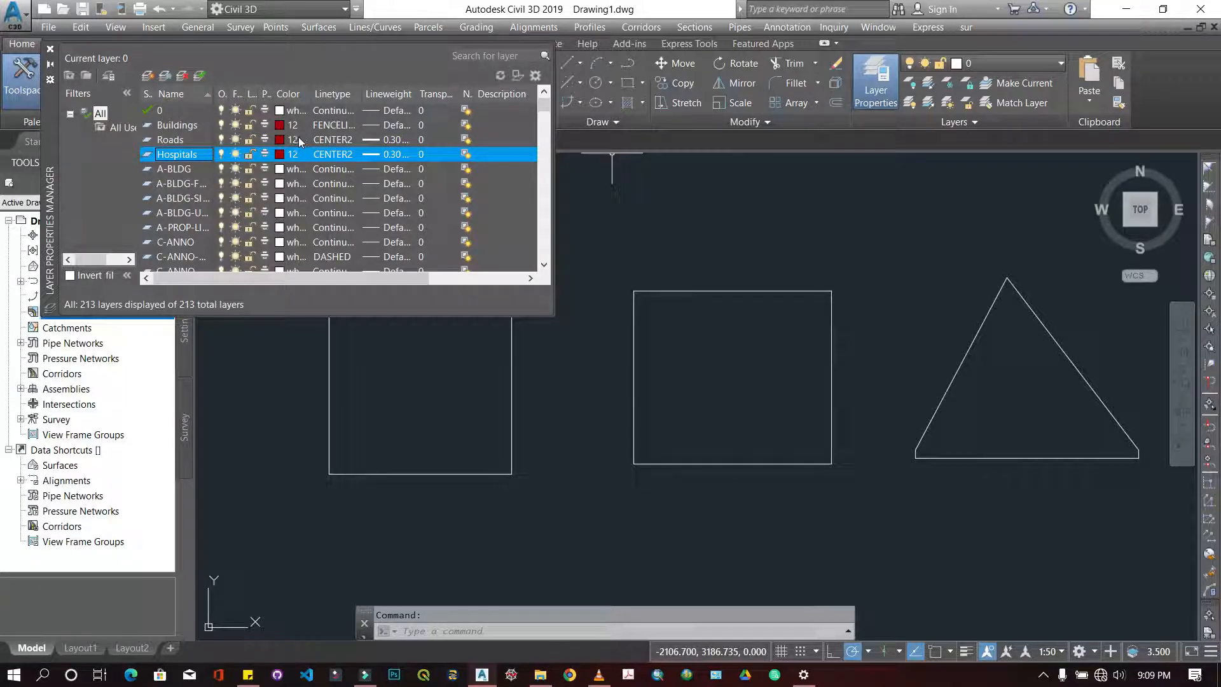
Set the color of the Roads layer to black, index color 250.
click(283, 141)
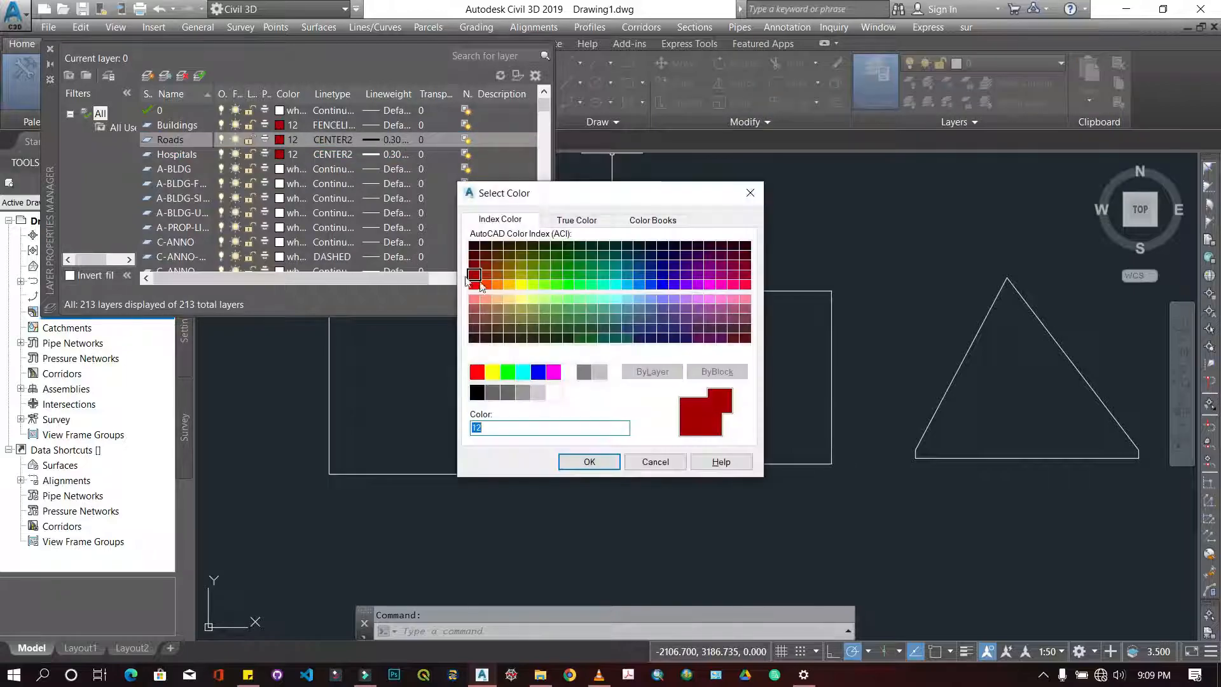
click(477, 392)
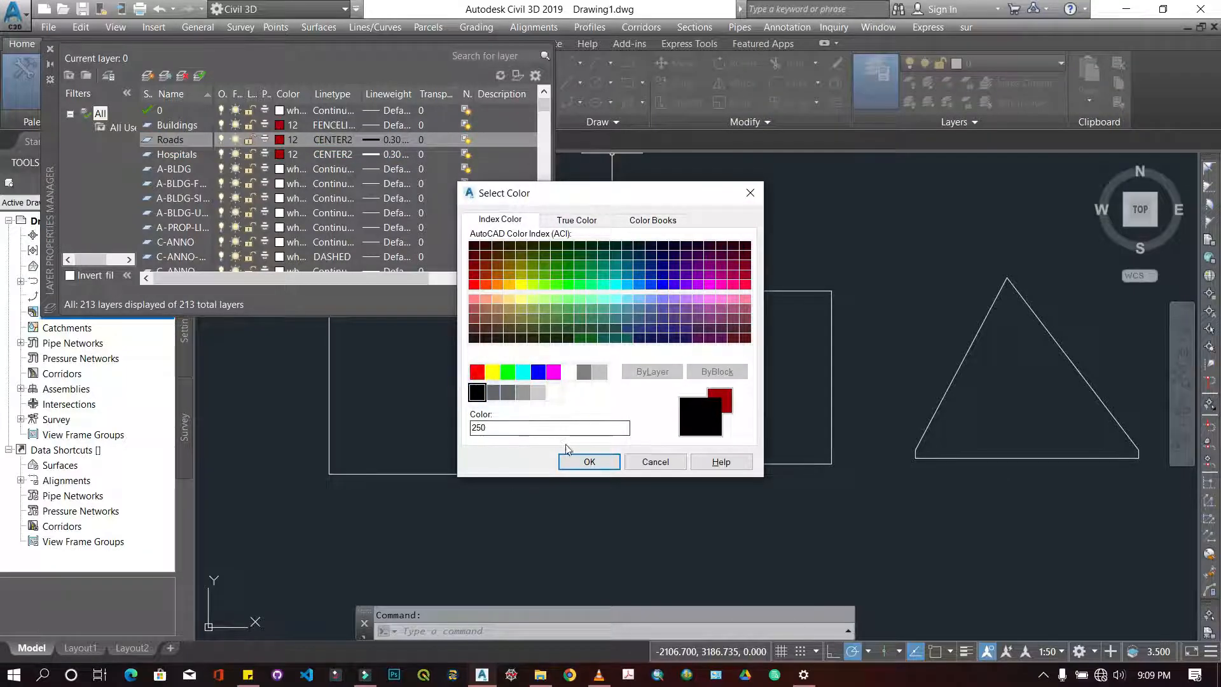
click(570, 453)
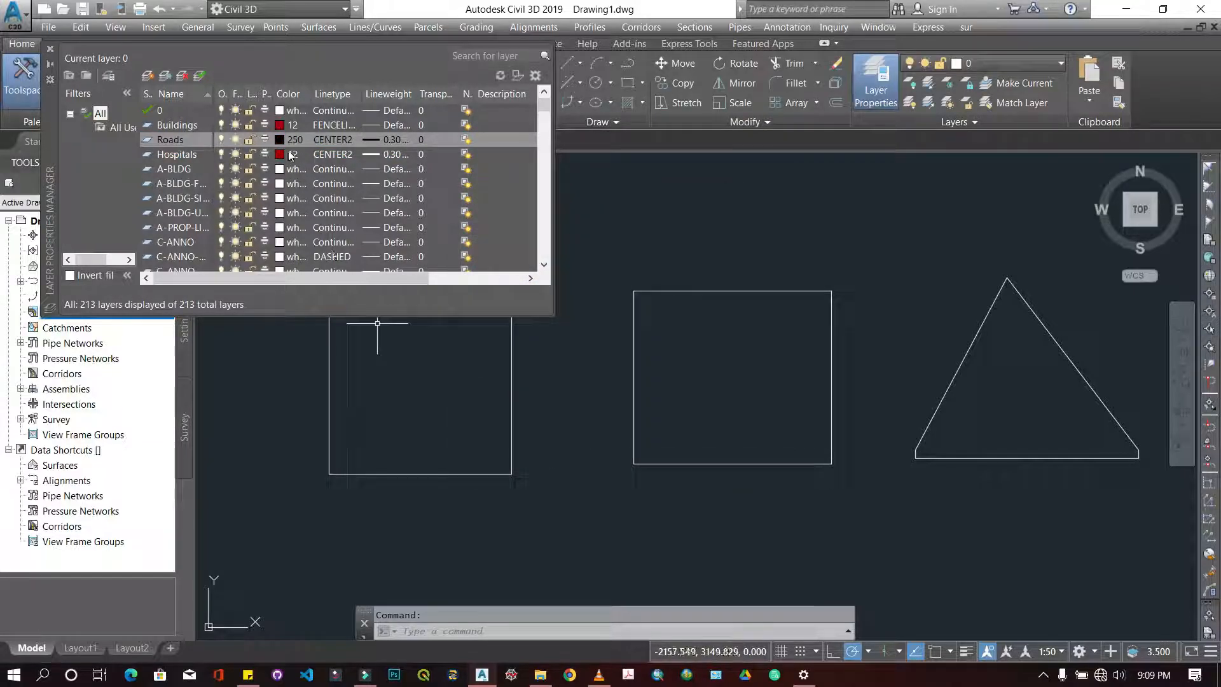
Set the color of the Hospitals layer to blue, index color 152.
click(290, 155)
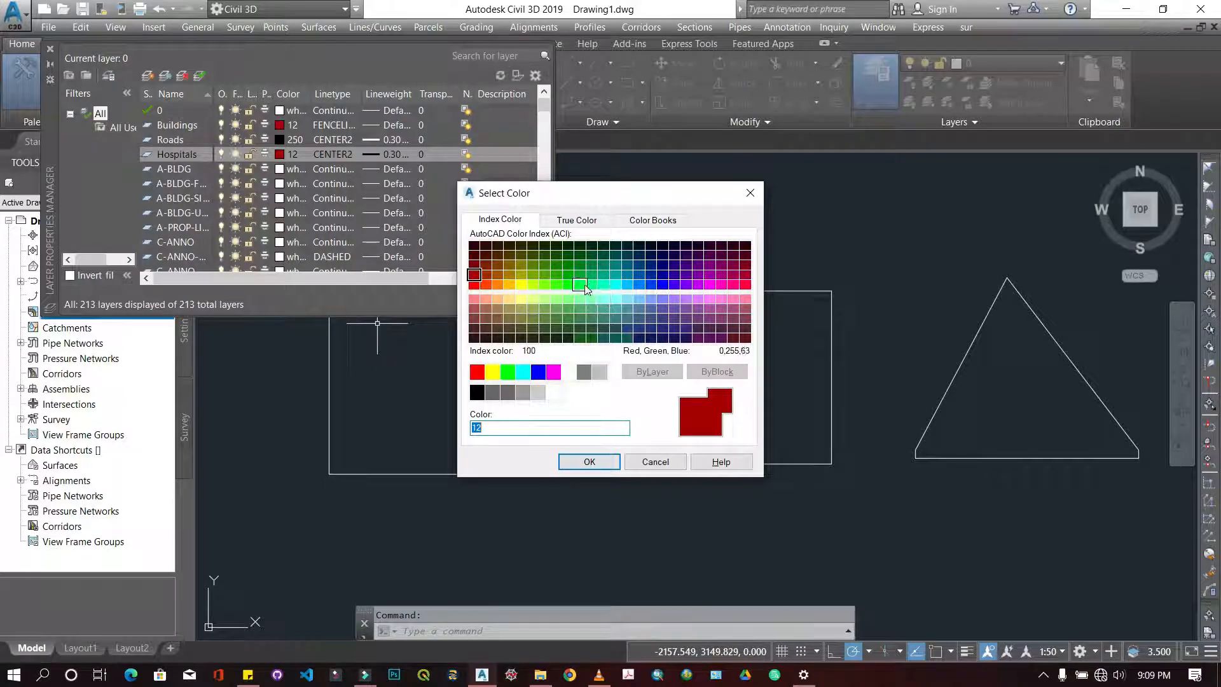
click(639, 274)
click(604, 457)
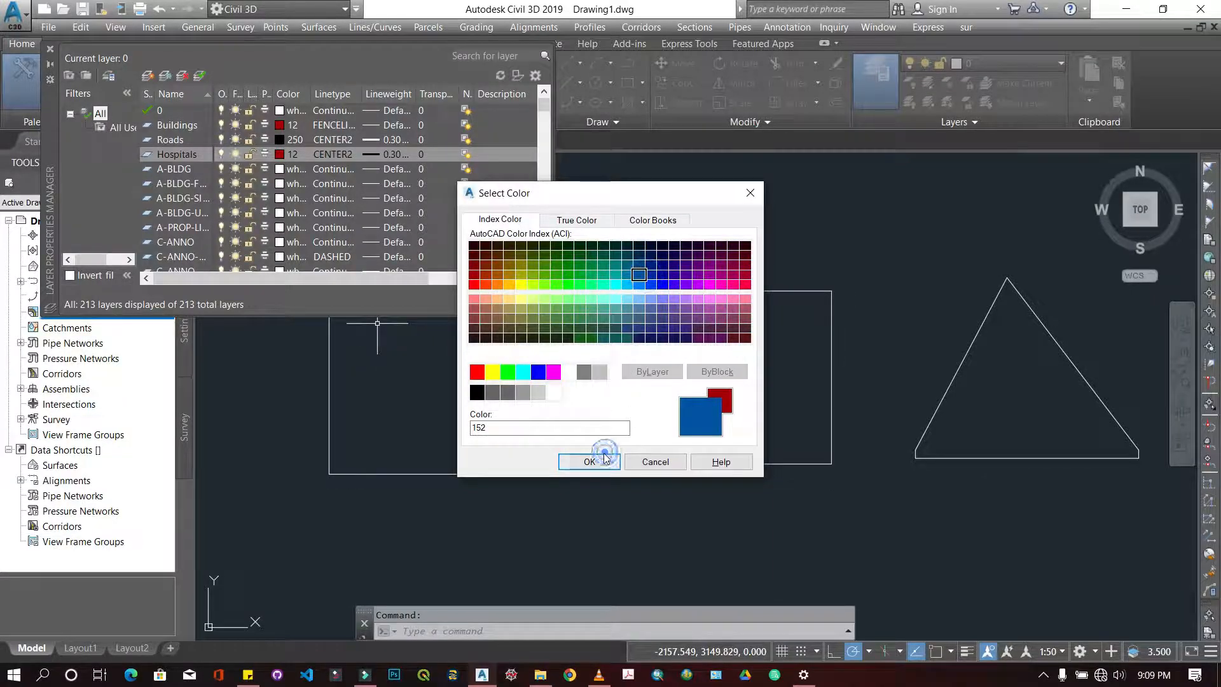
Set the color of the Roads layer to yellow, index color 50.
click(288, 139)
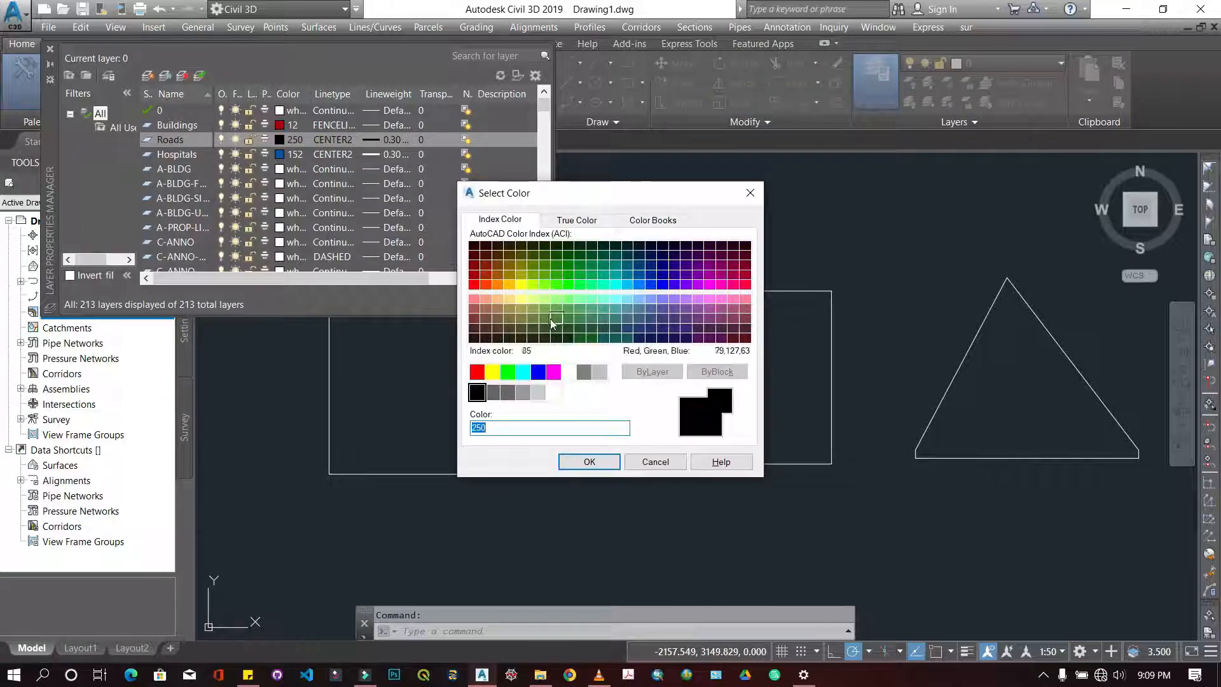
click(519, 283)
click(589, 461)
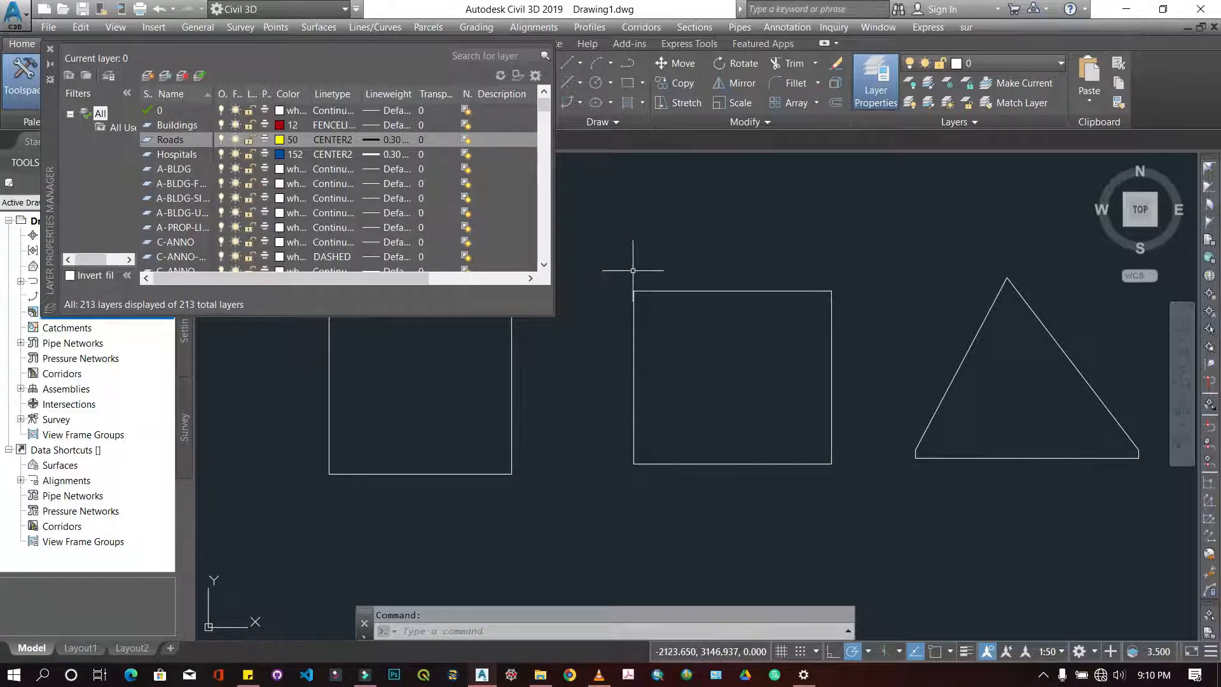
Make layer 0 the current layer and close the layer properties manager.
click(658, 220)
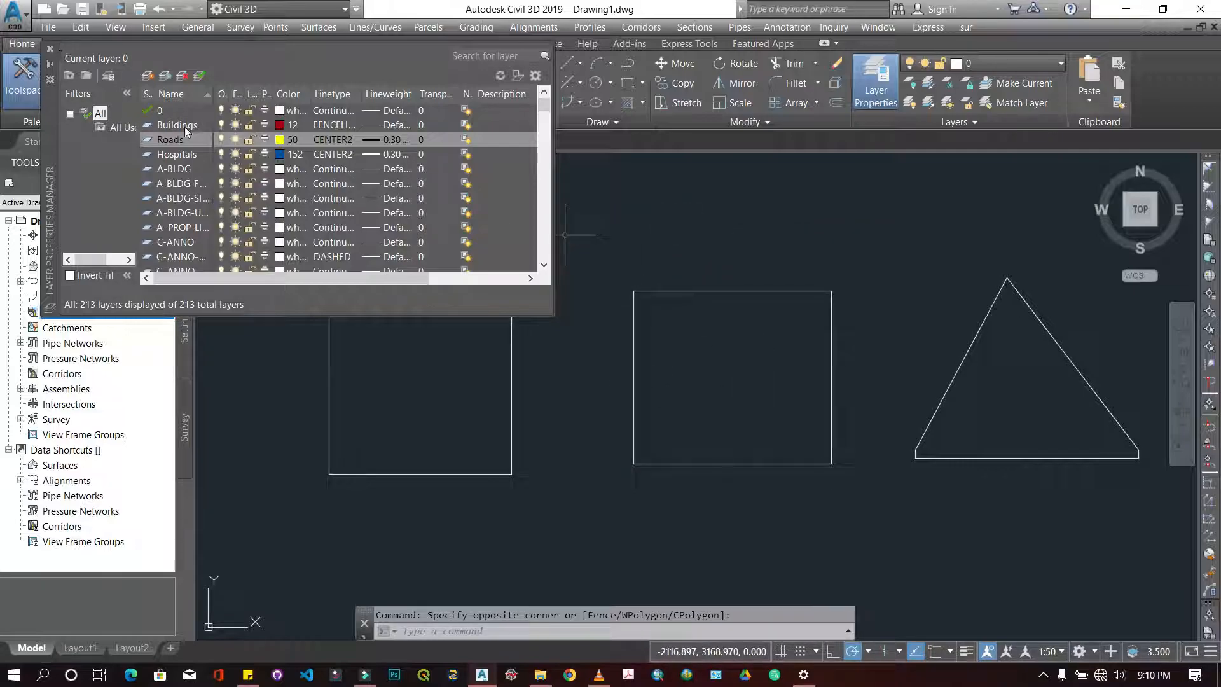
double_click(176, 112)
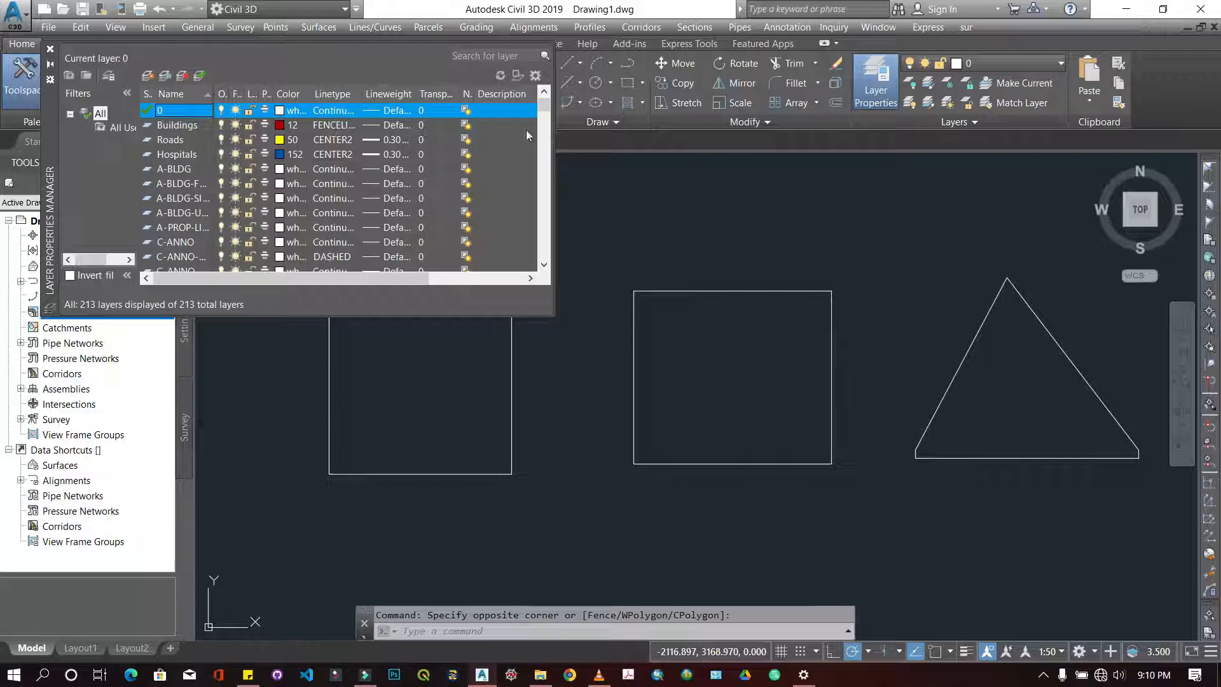
click(50, 49)
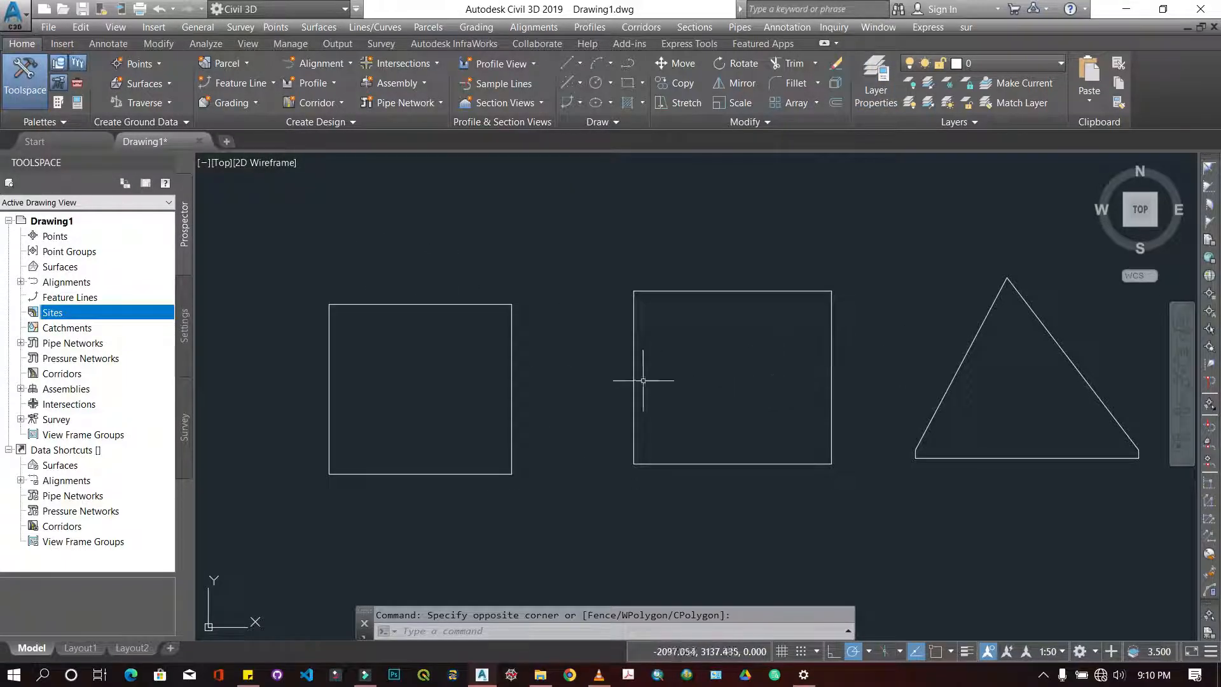
Open the properties of the leftmost rectangle in the drawing.
click(566, 356)
click(472, 348)
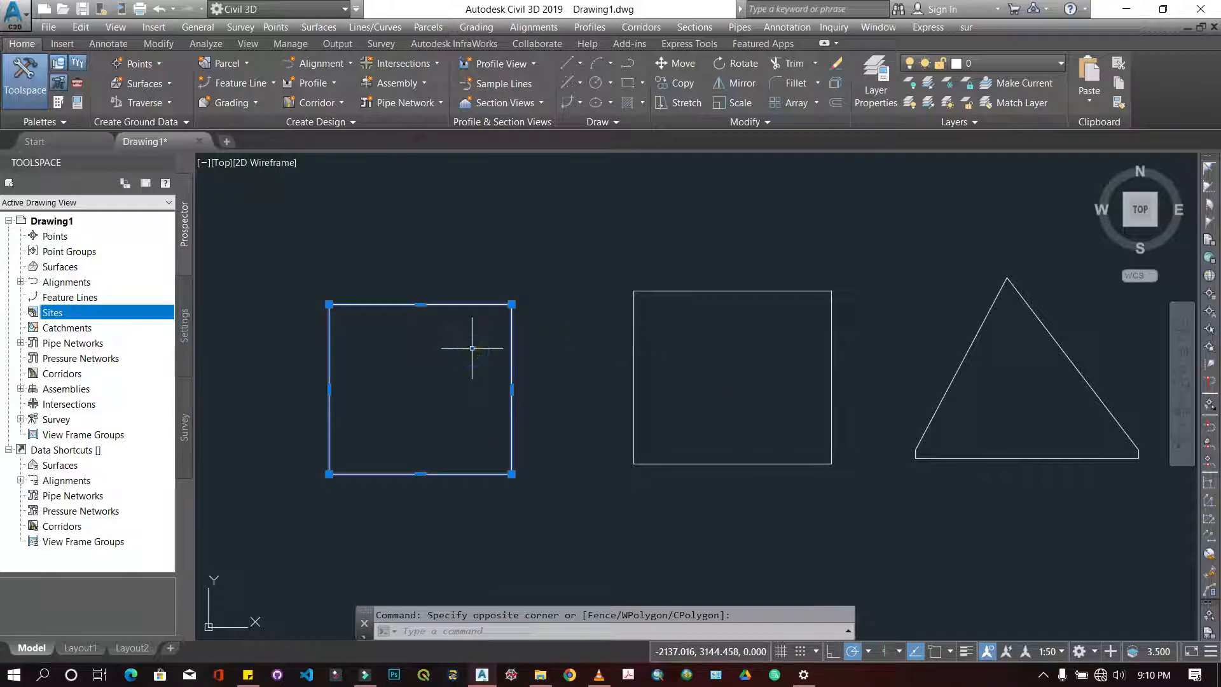
right_click(545, 363)
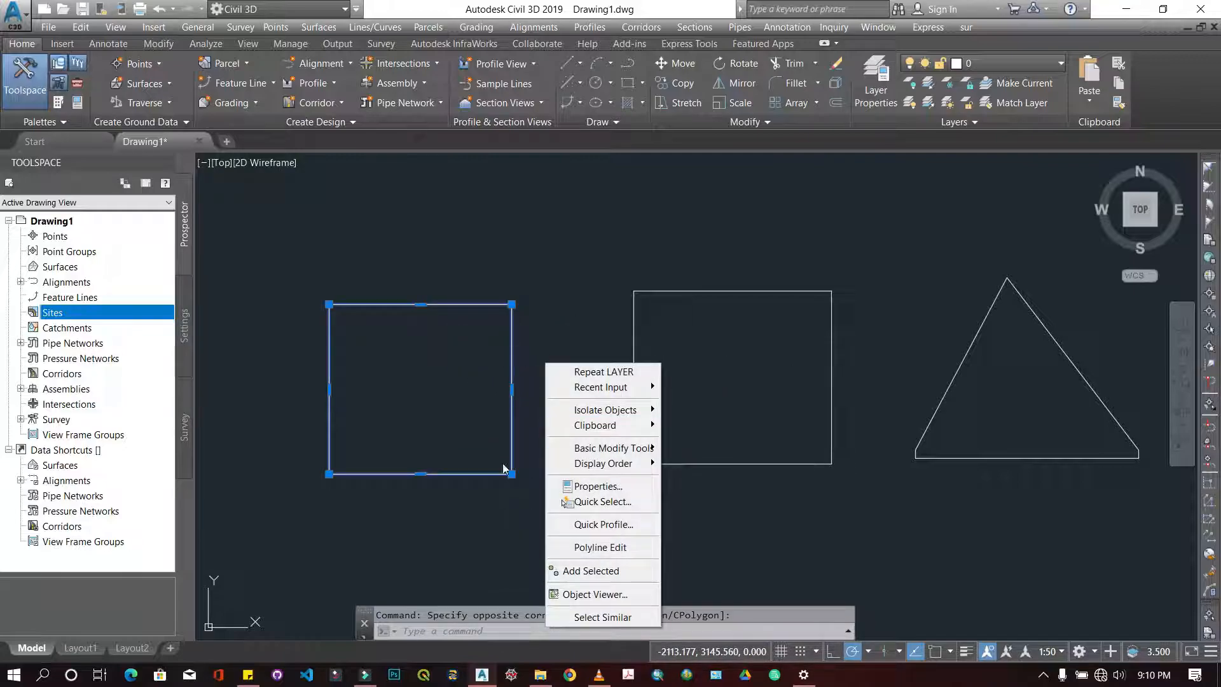
click(598, 486)
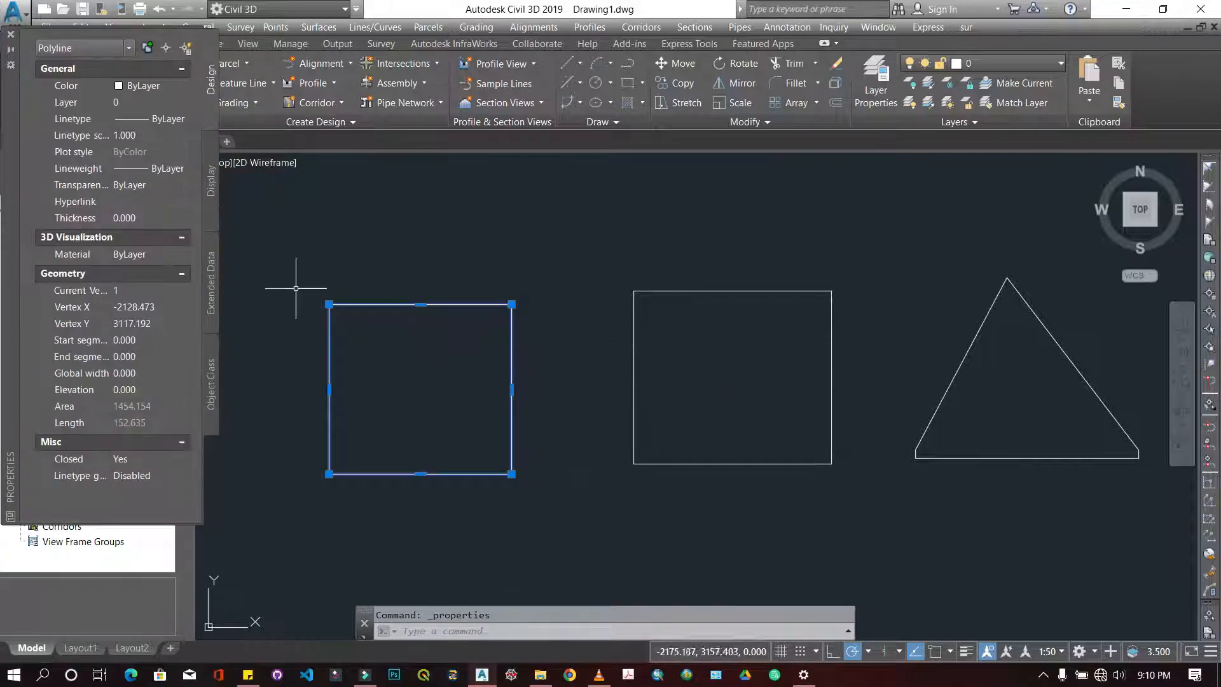
click(84, 101)
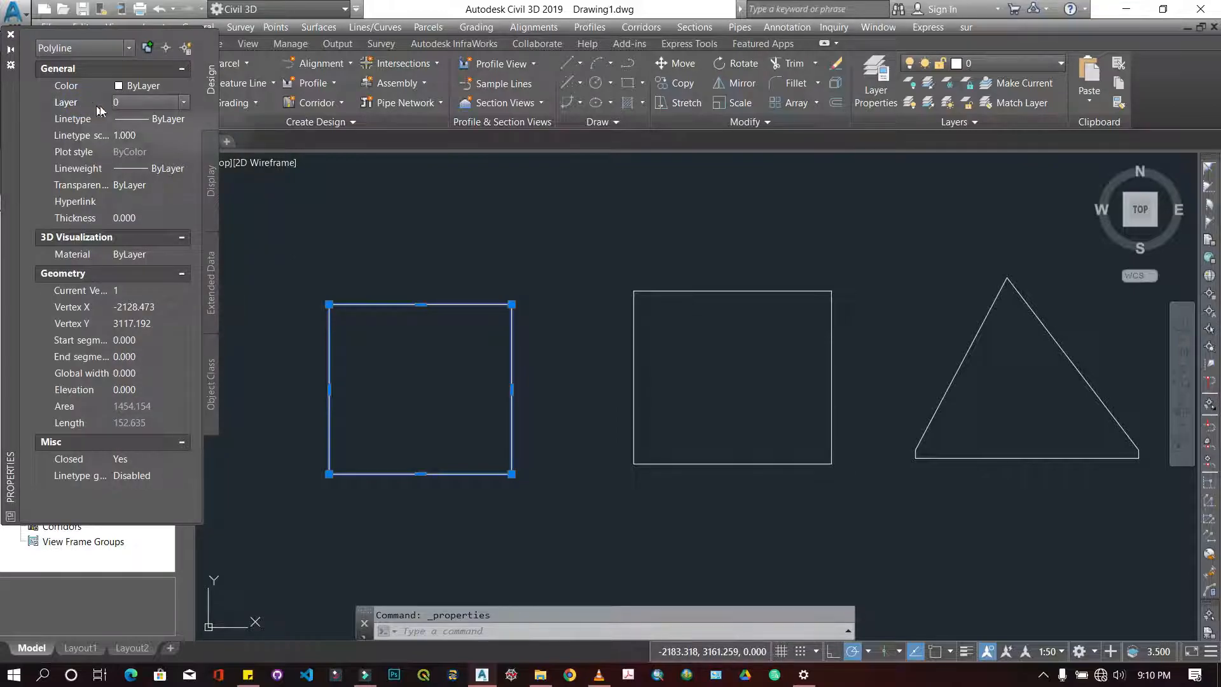
click(183, 103)
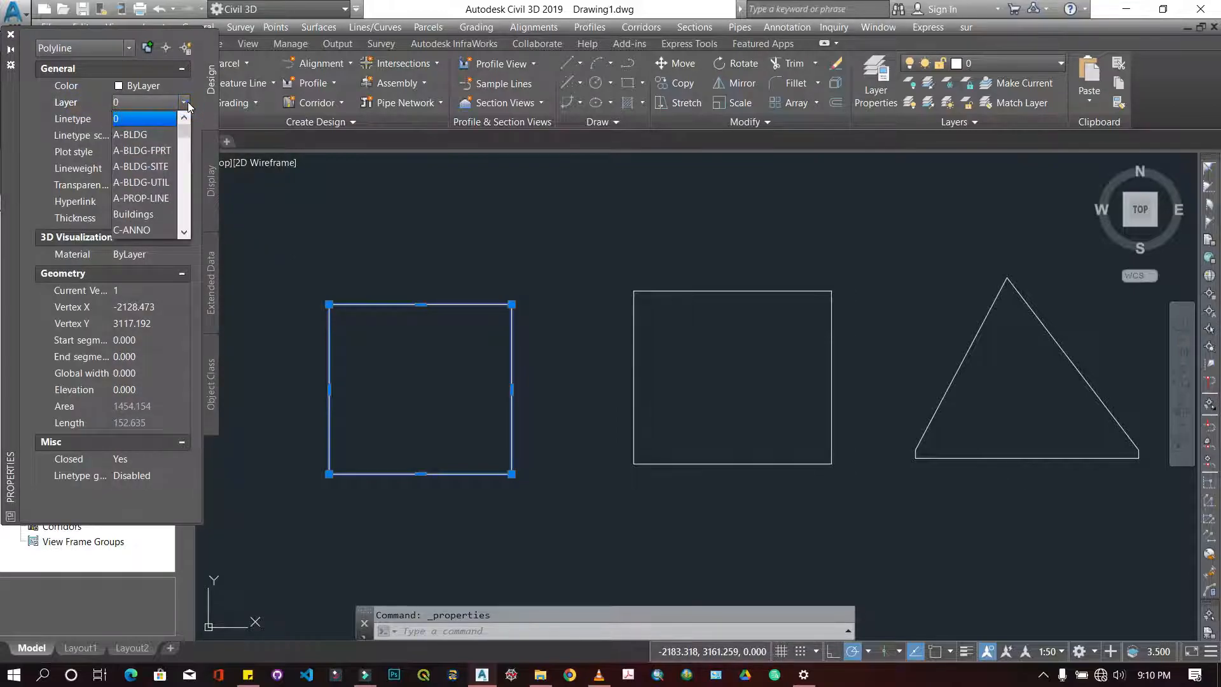
click(189, 104)
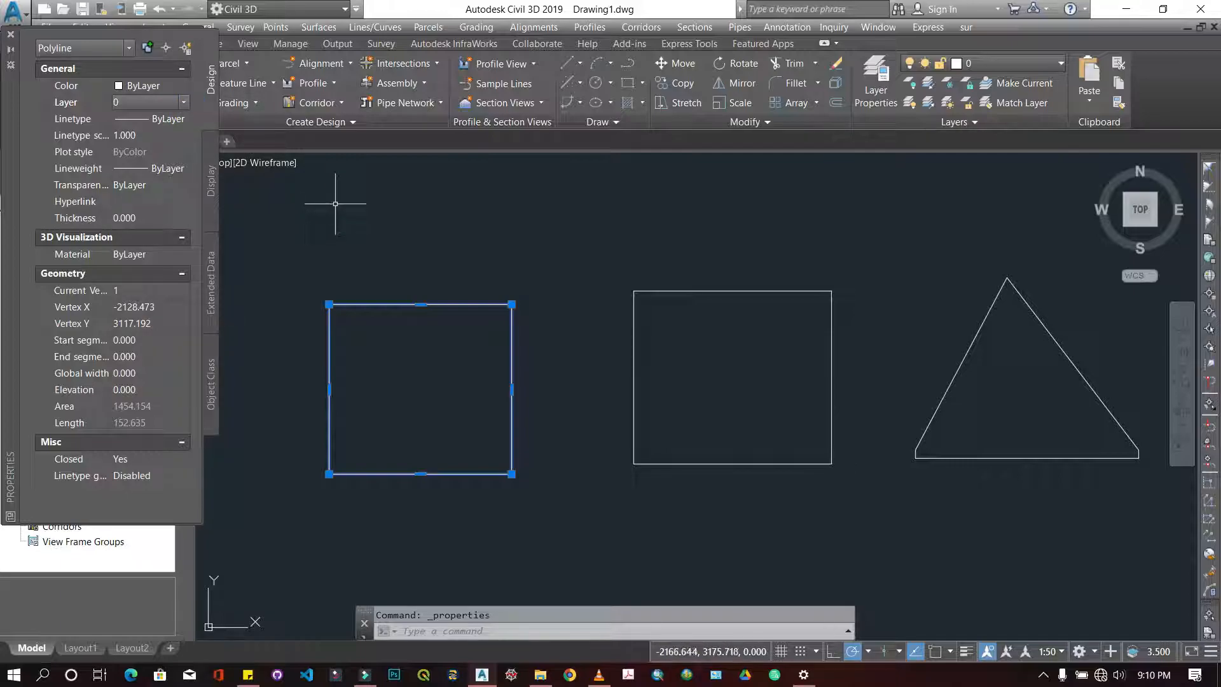
key(Escape)
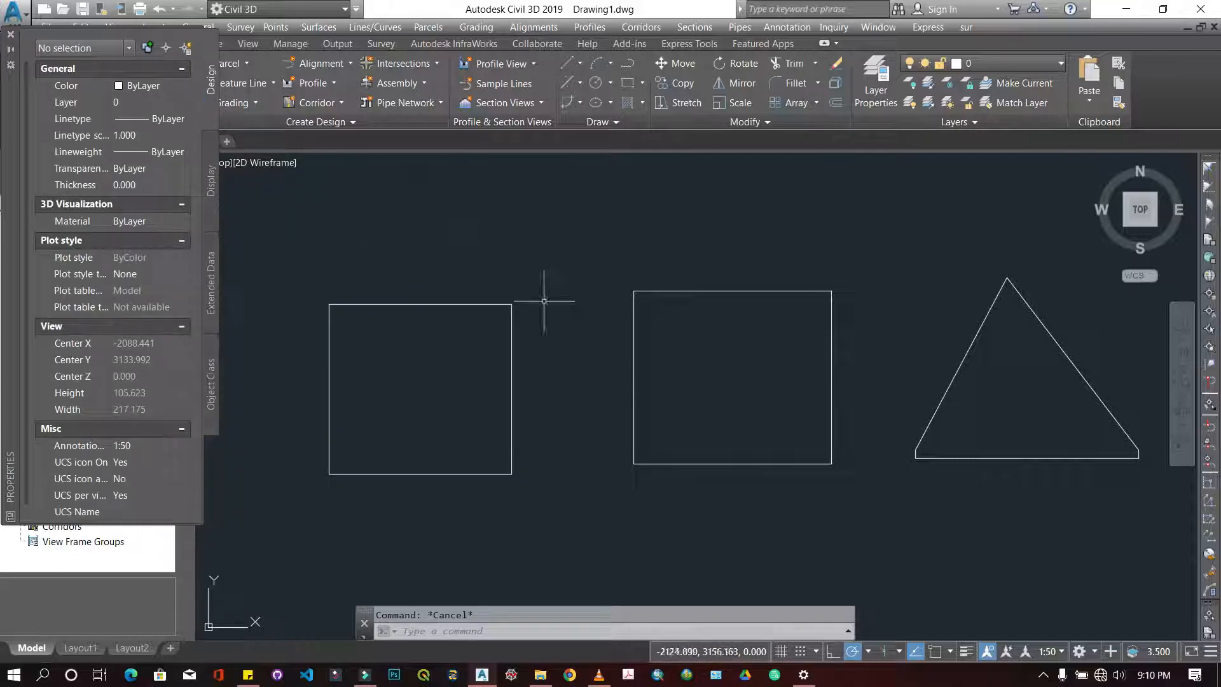
Assign the leftmost rectangle to the Buildings layer and clear the selection.
click(581, 510)
click(279, 254)
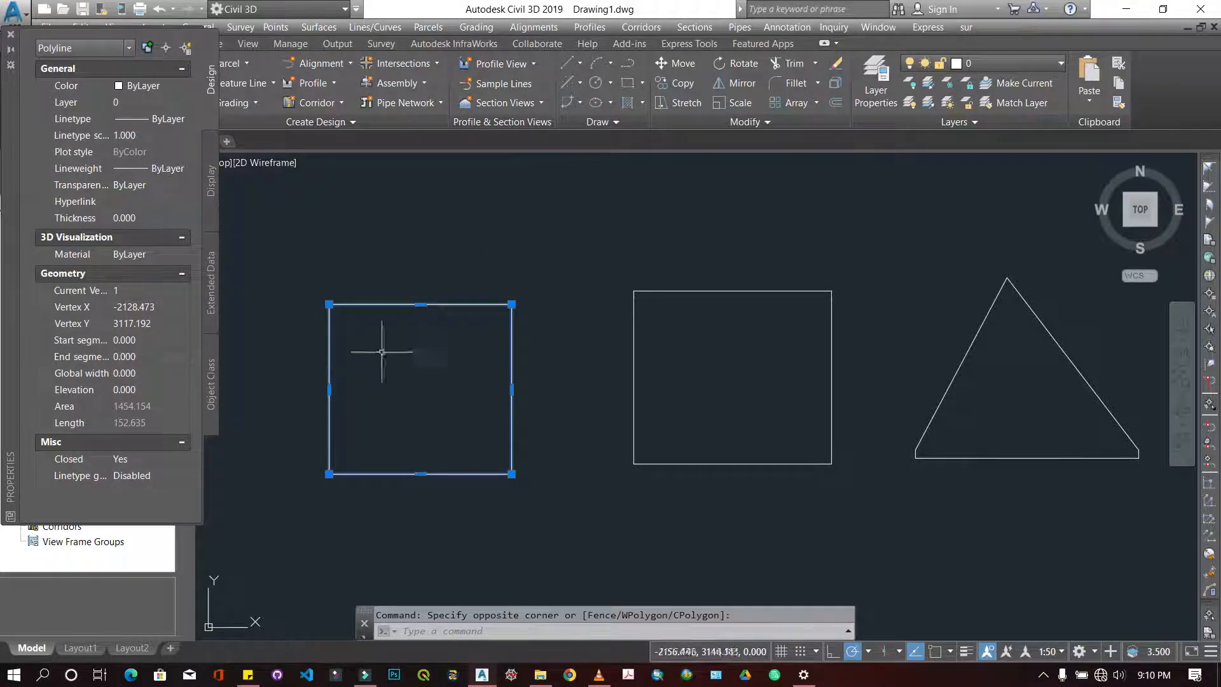
click(1020, 63)
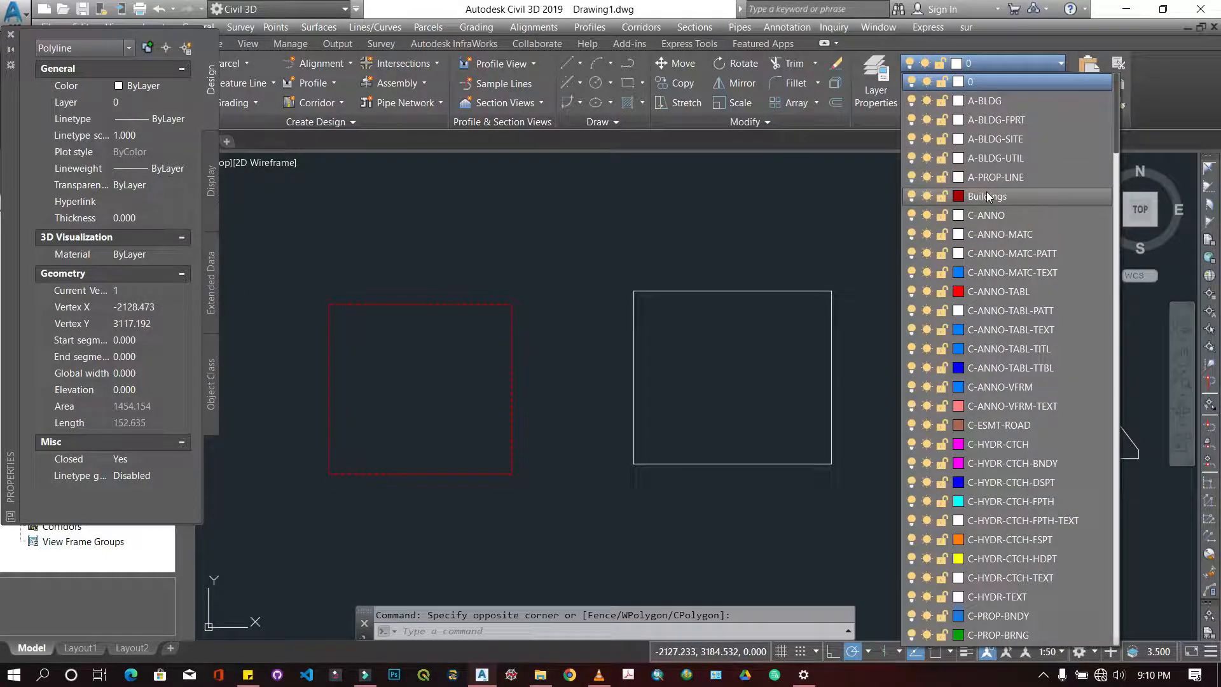
click(986, 196)
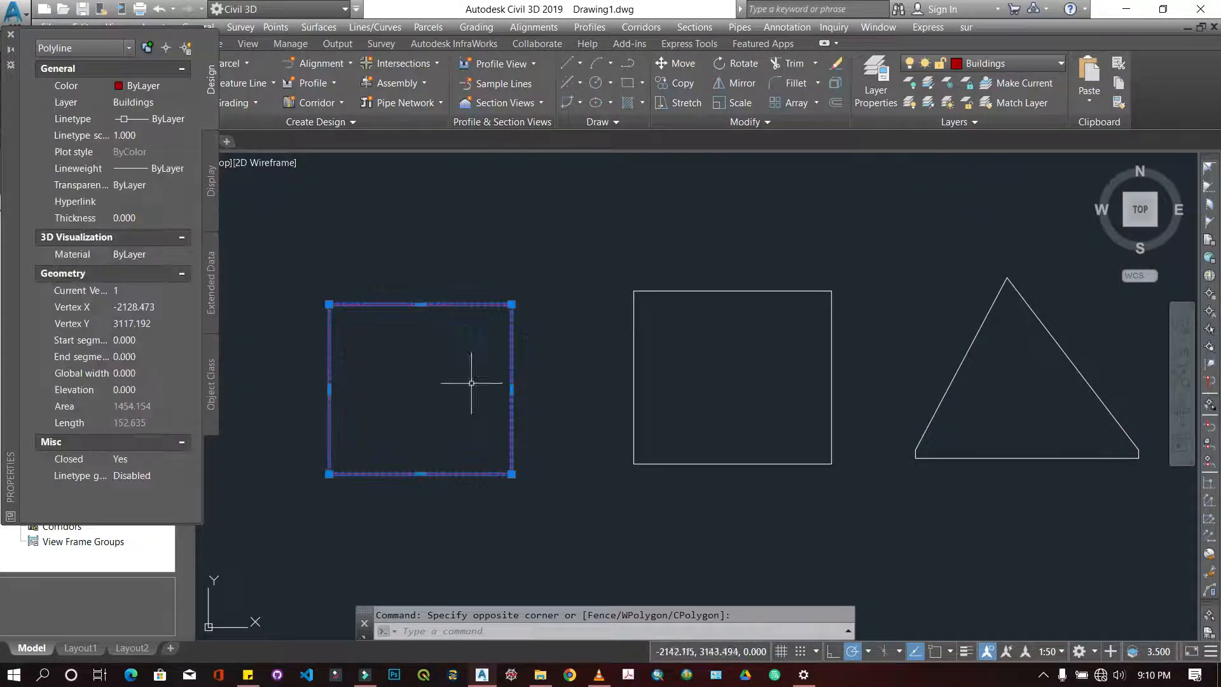
key(Escape)
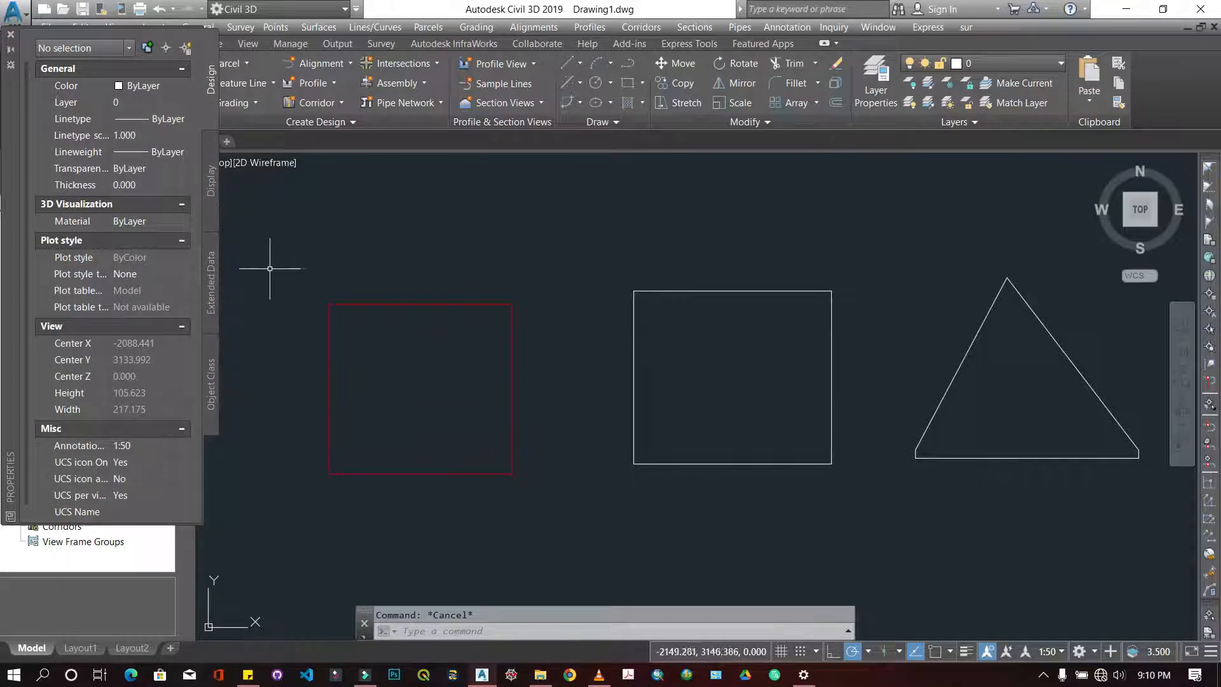
Check the layer, color and linetype properties of the leftmost rectangle.
click(360, 336)
click(281, 254)
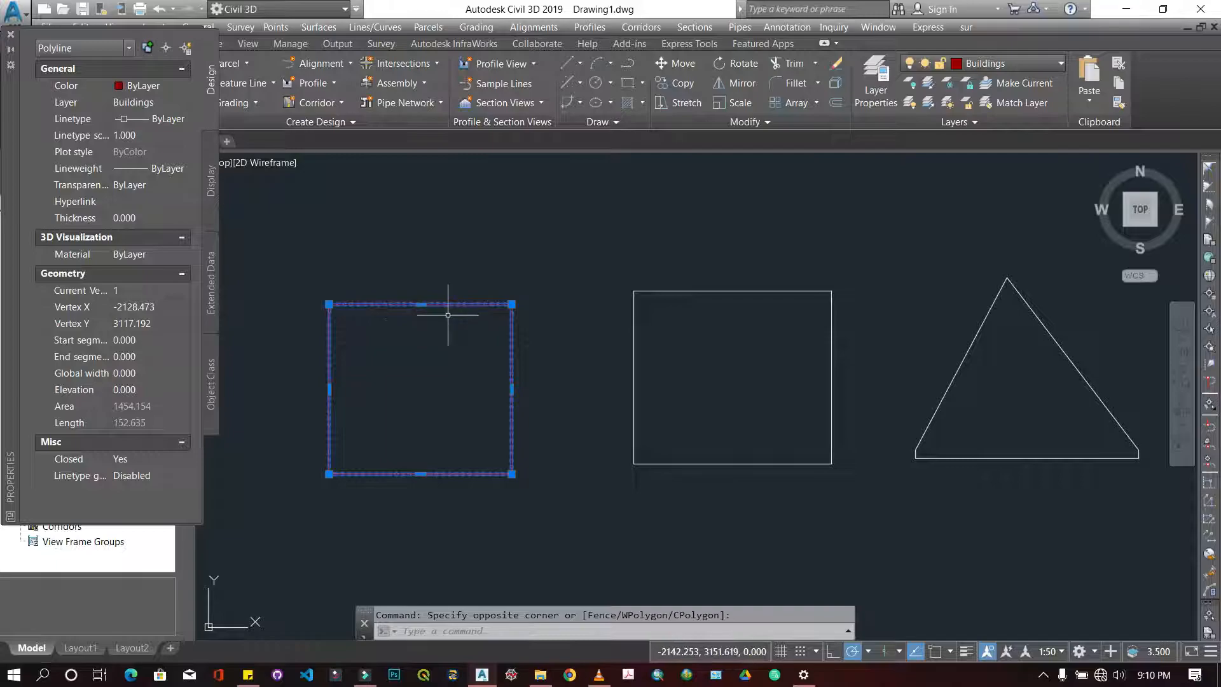
key(Escape)
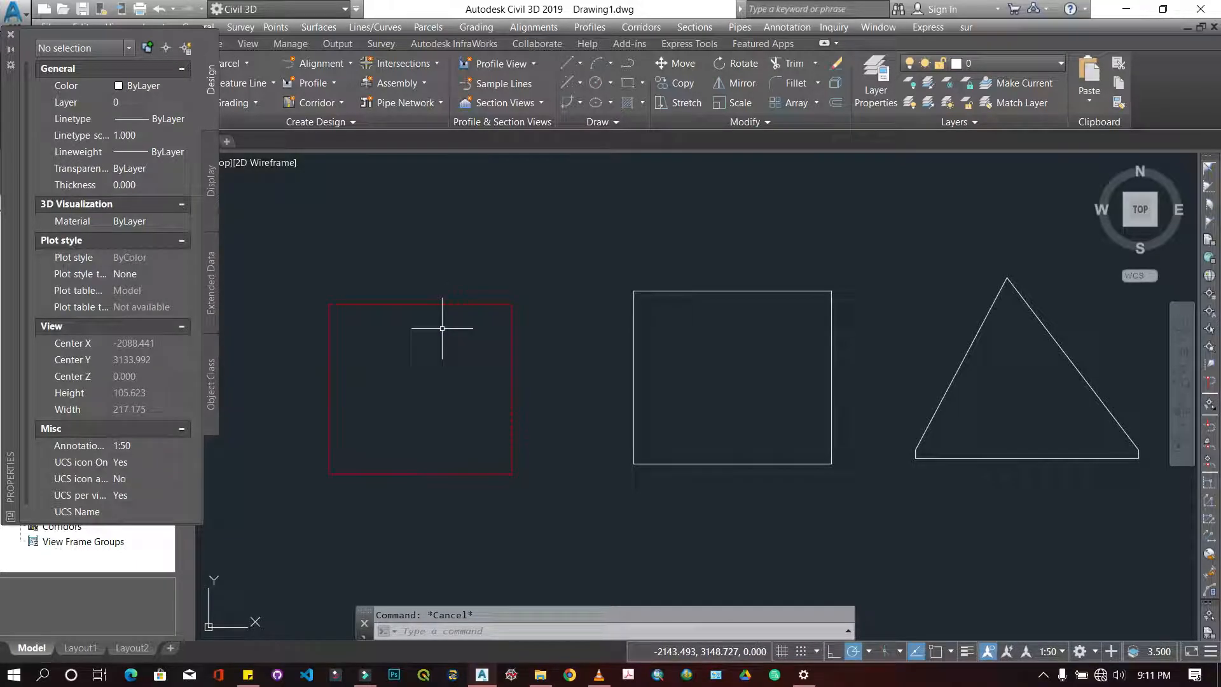
Override the leftmost rectangle's color with Cyan instead of ByLayer and clear the selection.
click(537, 496)
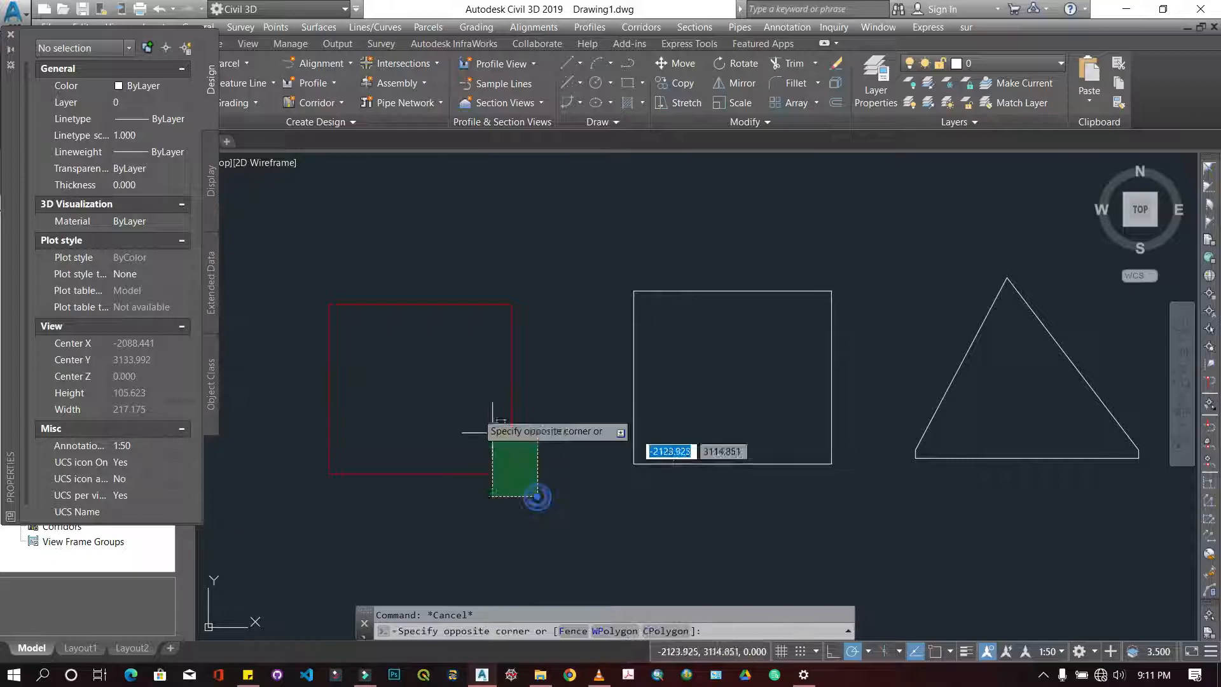
click(320, 234)
click(151, 85)
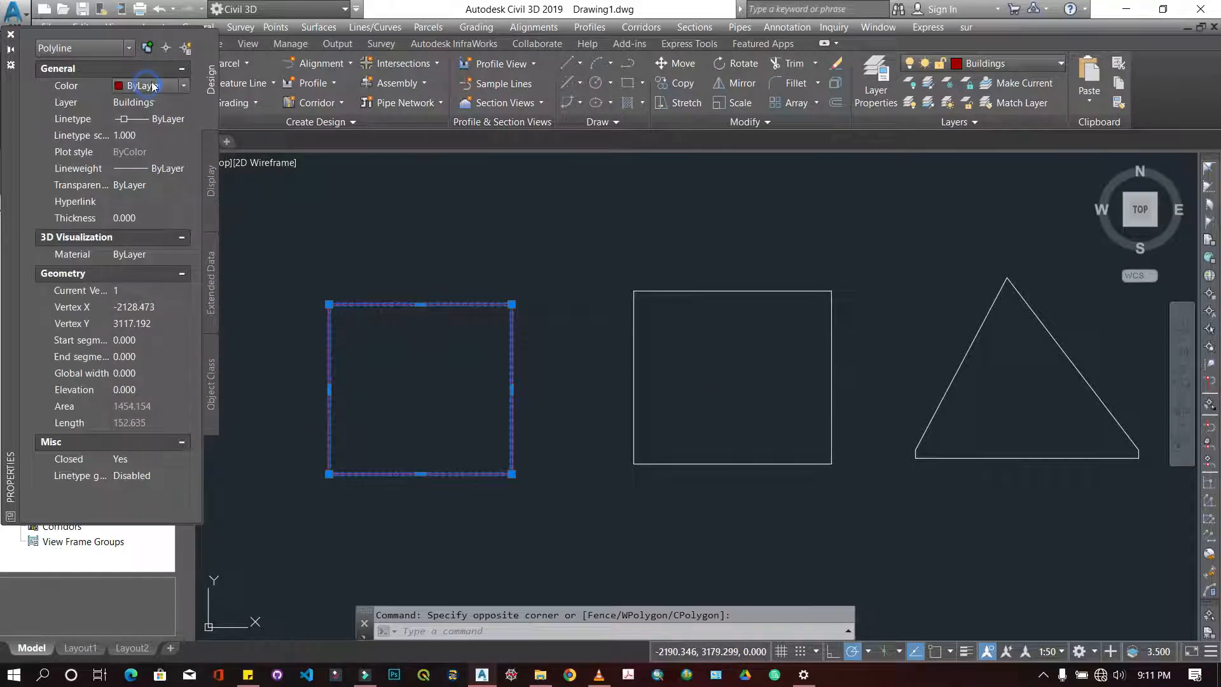
click(184, 86)
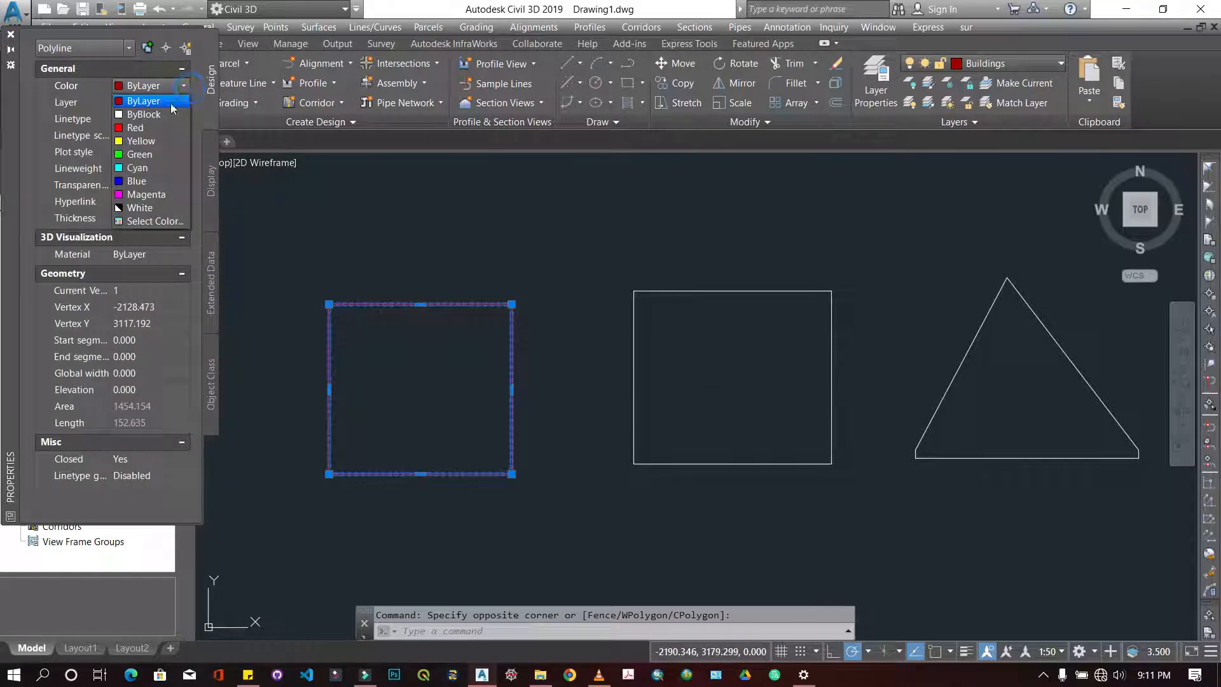
click(151, 165)
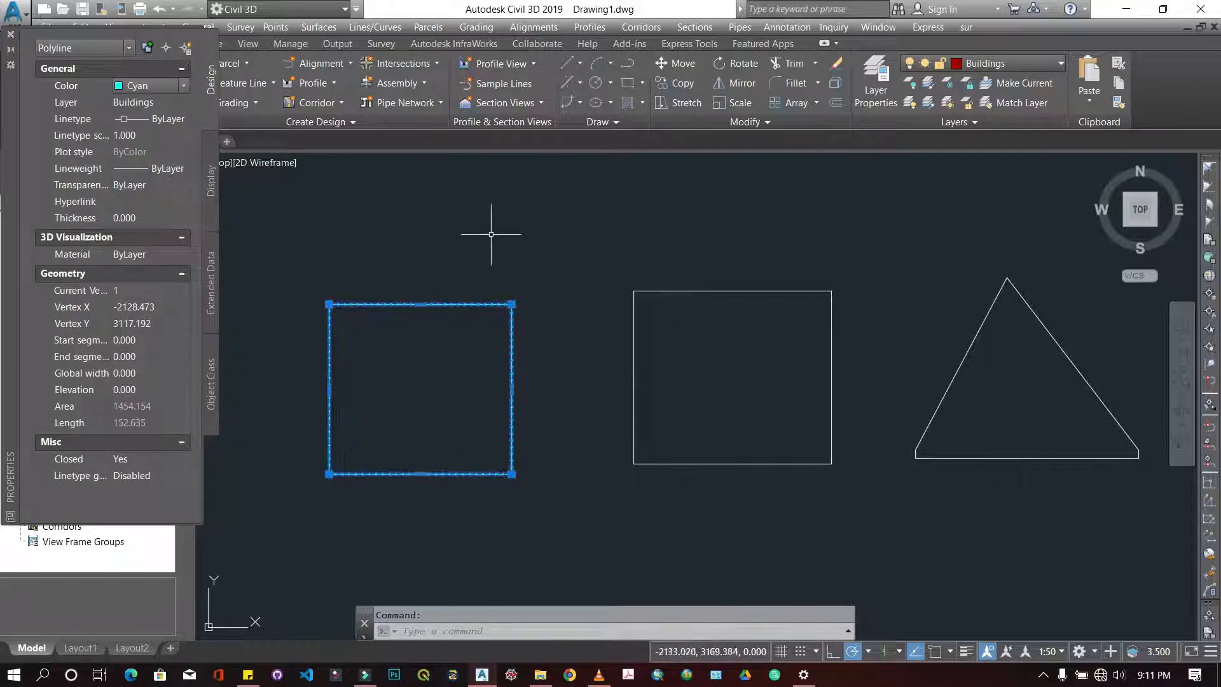
key(Escape)
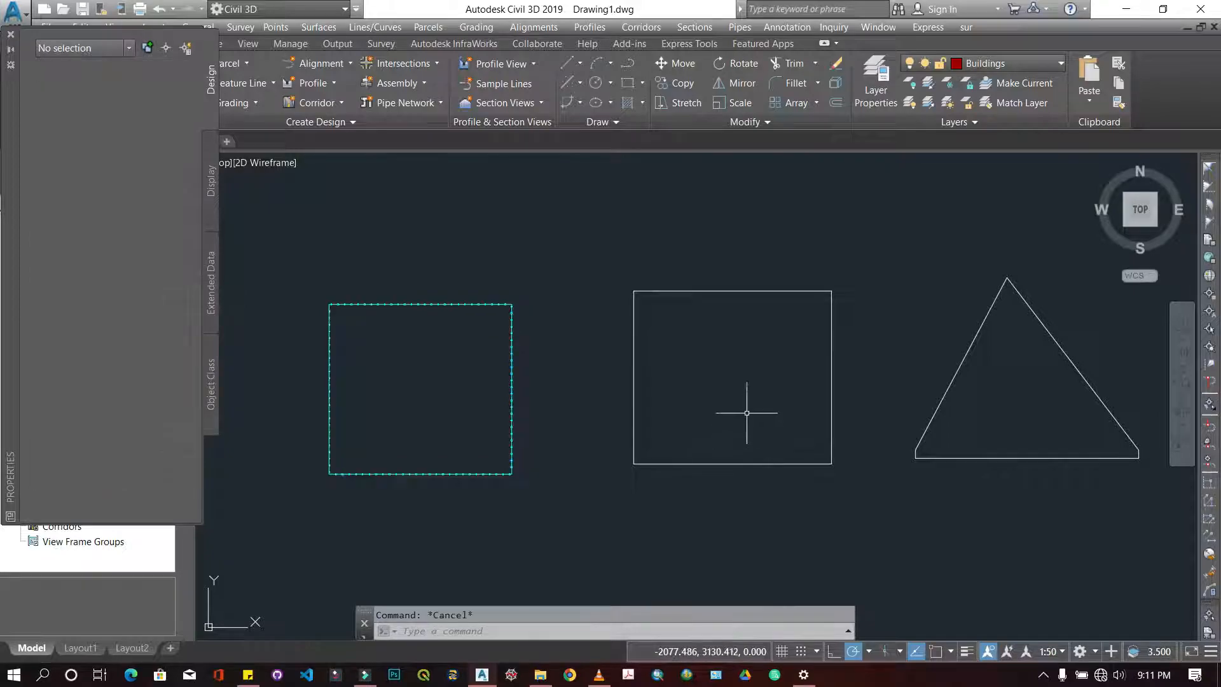
Assign the middle rectangle to the Hospitals layer and clear the selection.
click(852, 500)
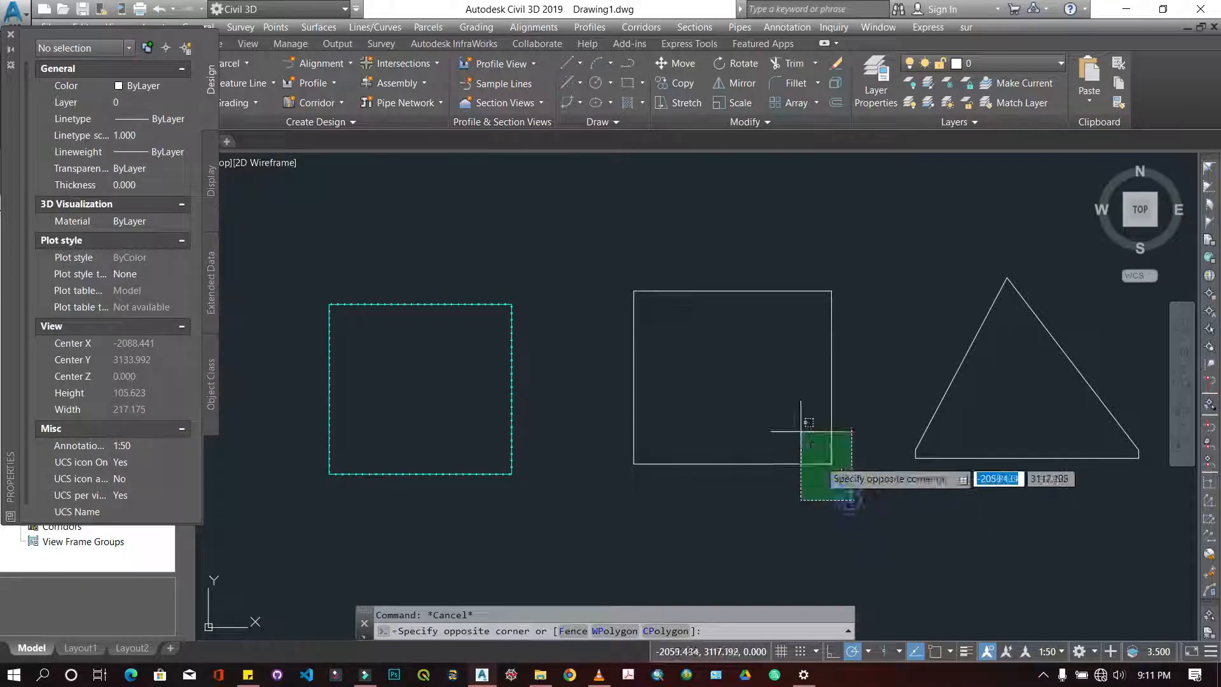
click(623, 243)
click(992, 63)
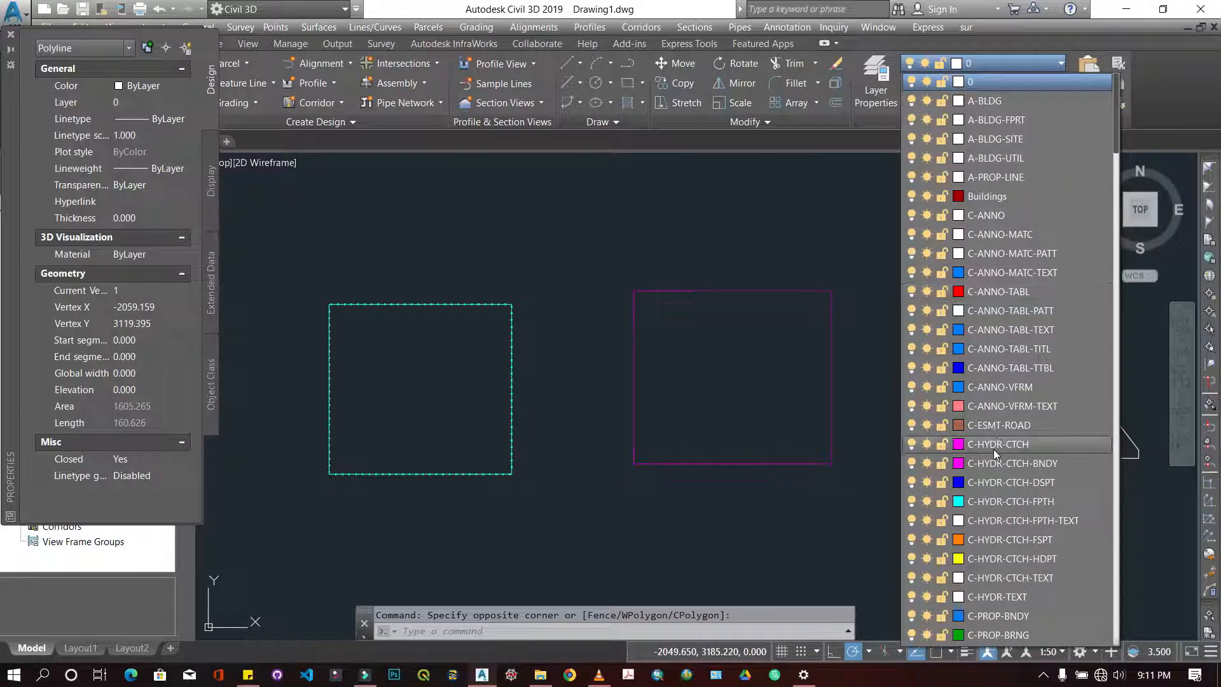
scroll(993, 448, down, 15)
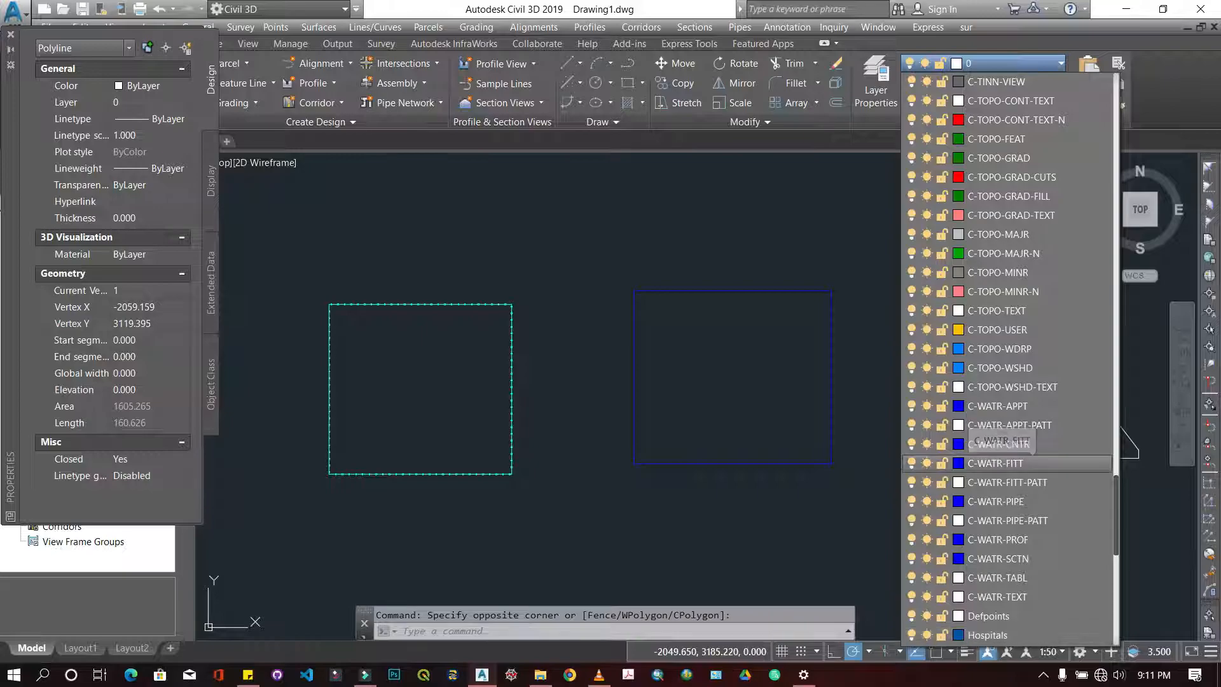
click(993, 636)
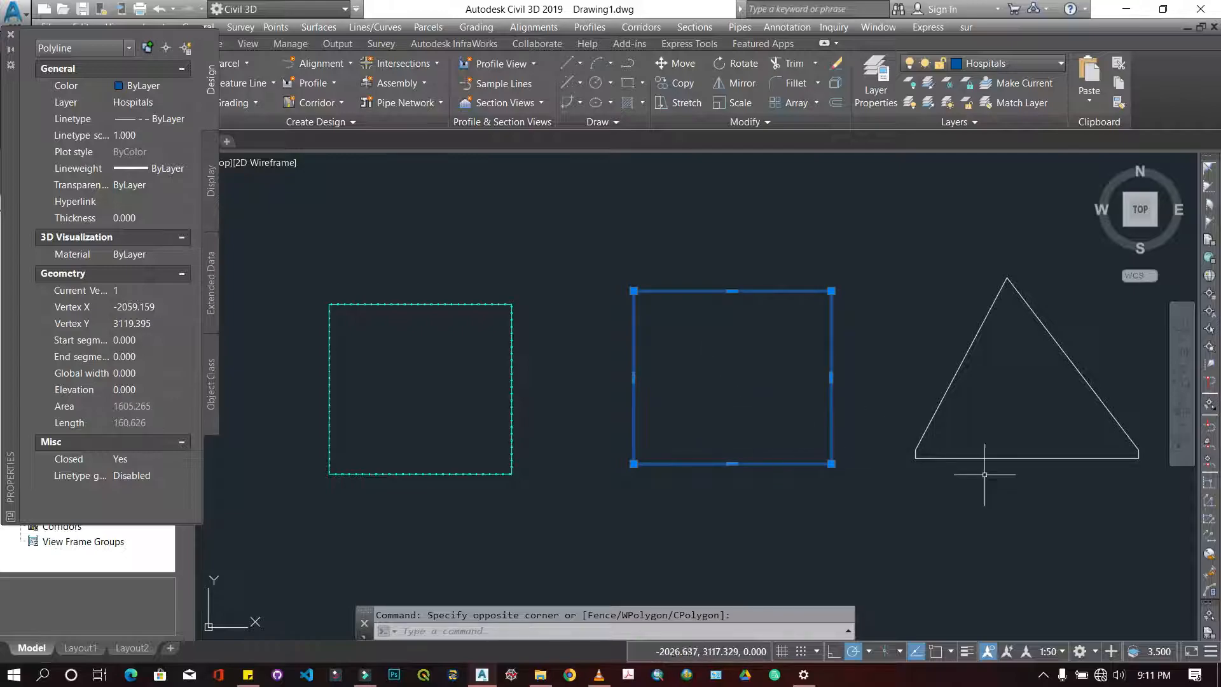
click(1140, 521)
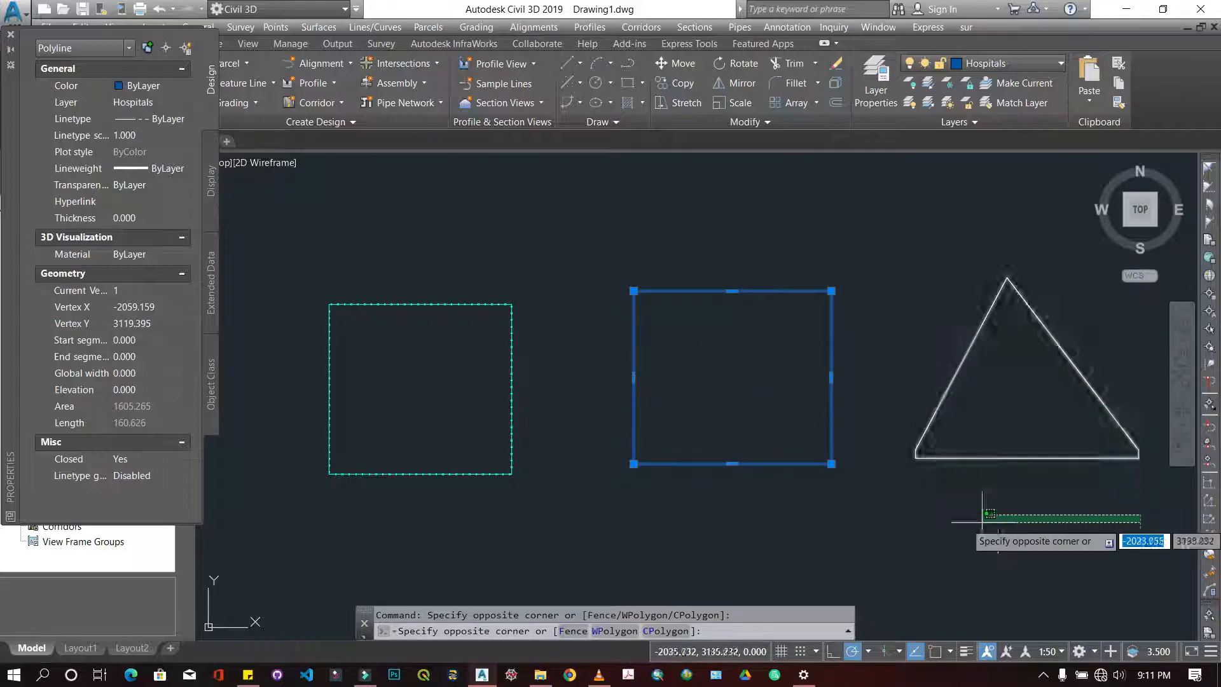
key(Escape)
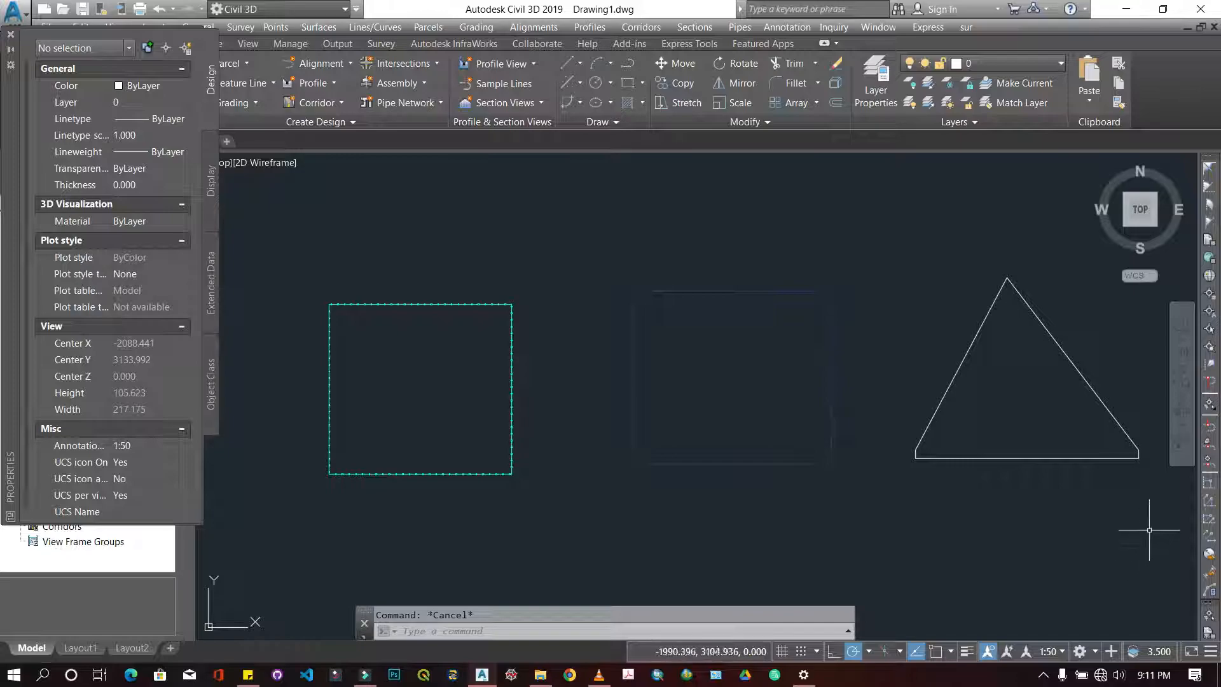
Assign the triangle to the Roads layer and clear the selection.
click(1149, 529)
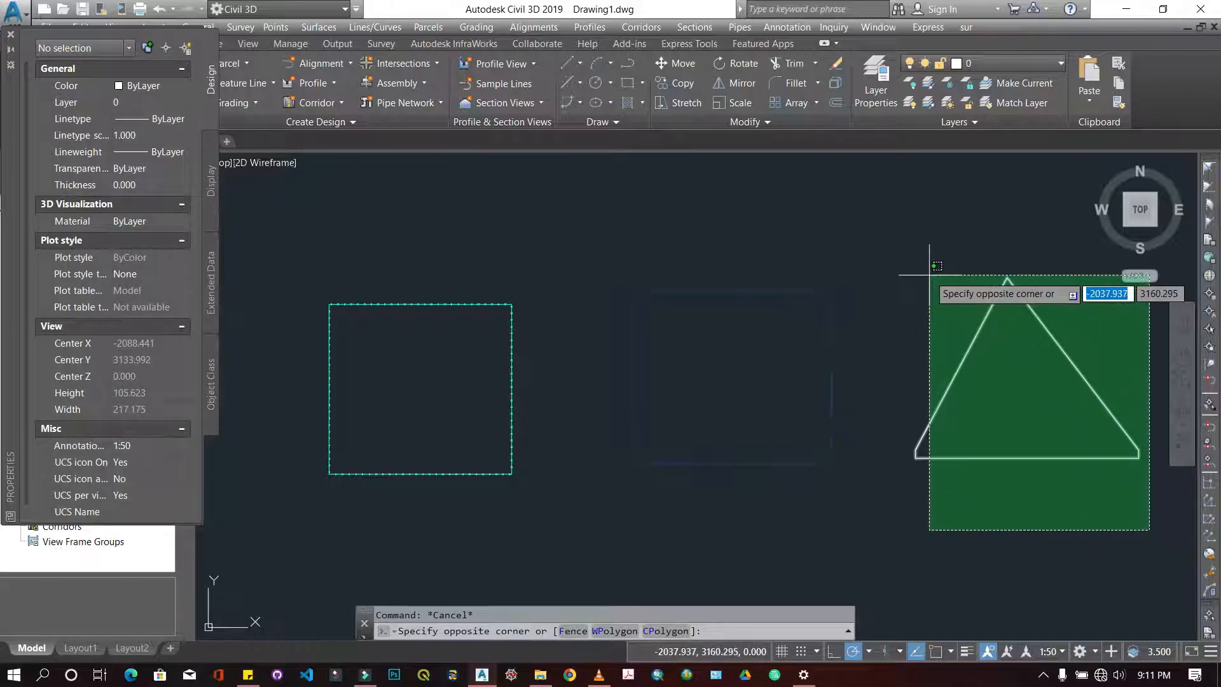
click(899, 254)
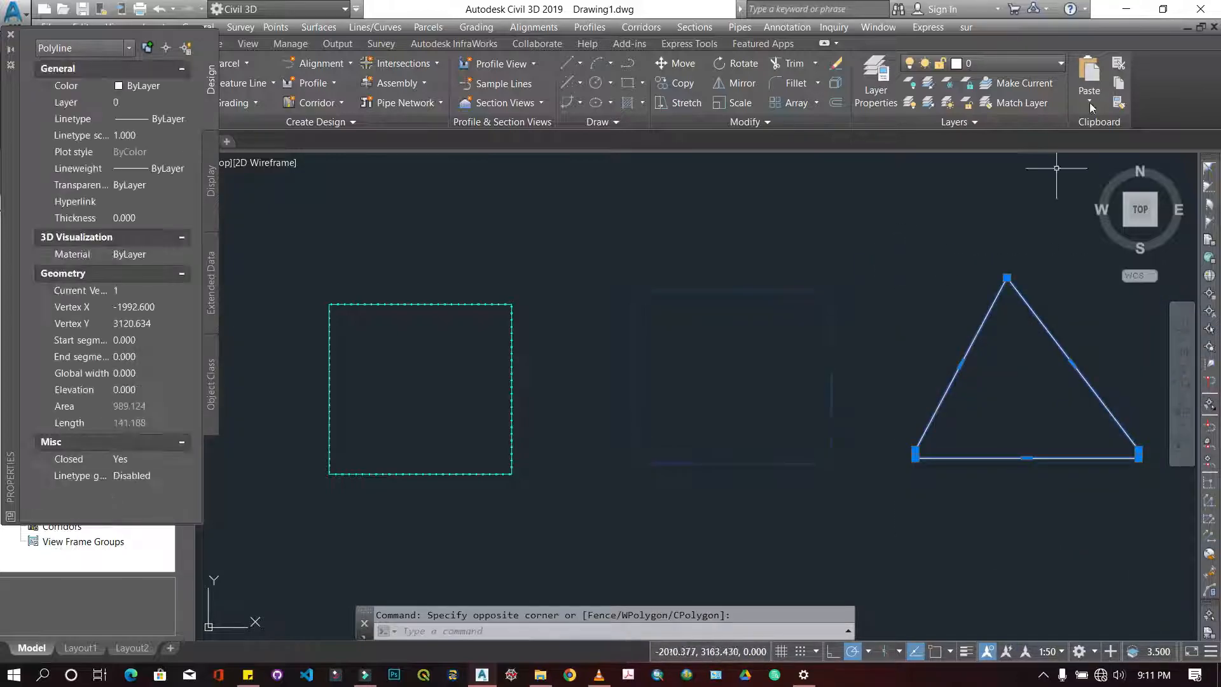
click(1035, 62)
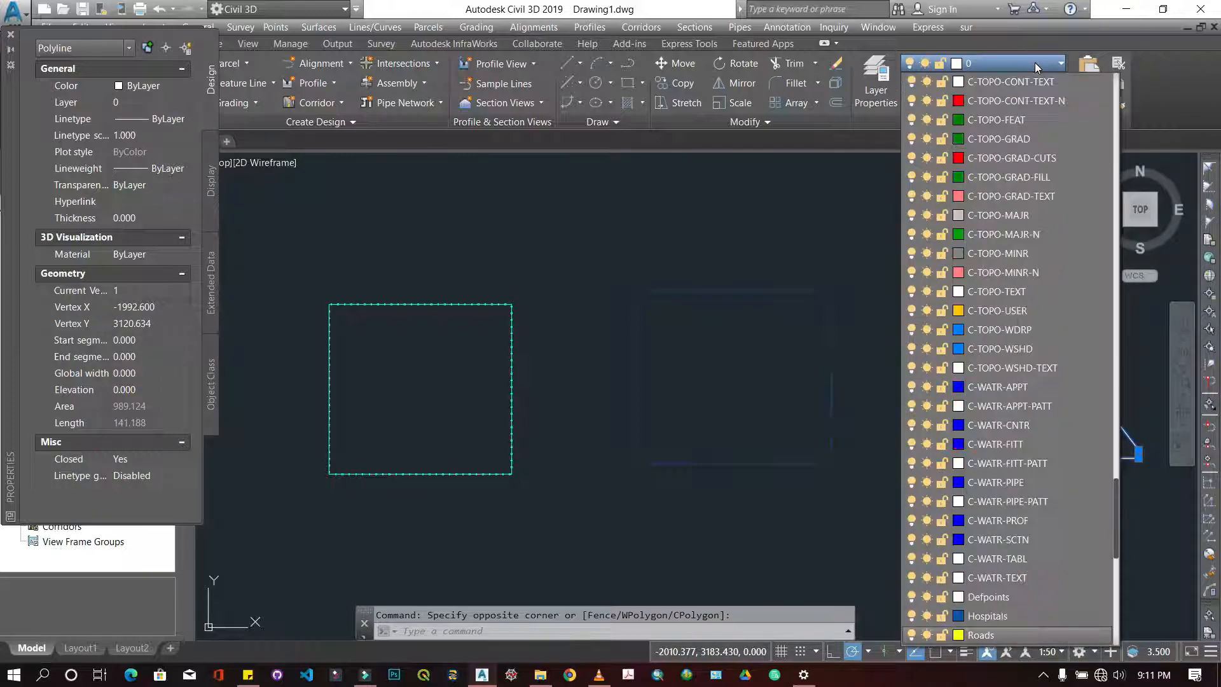
click(979, 614)
key(Escape)
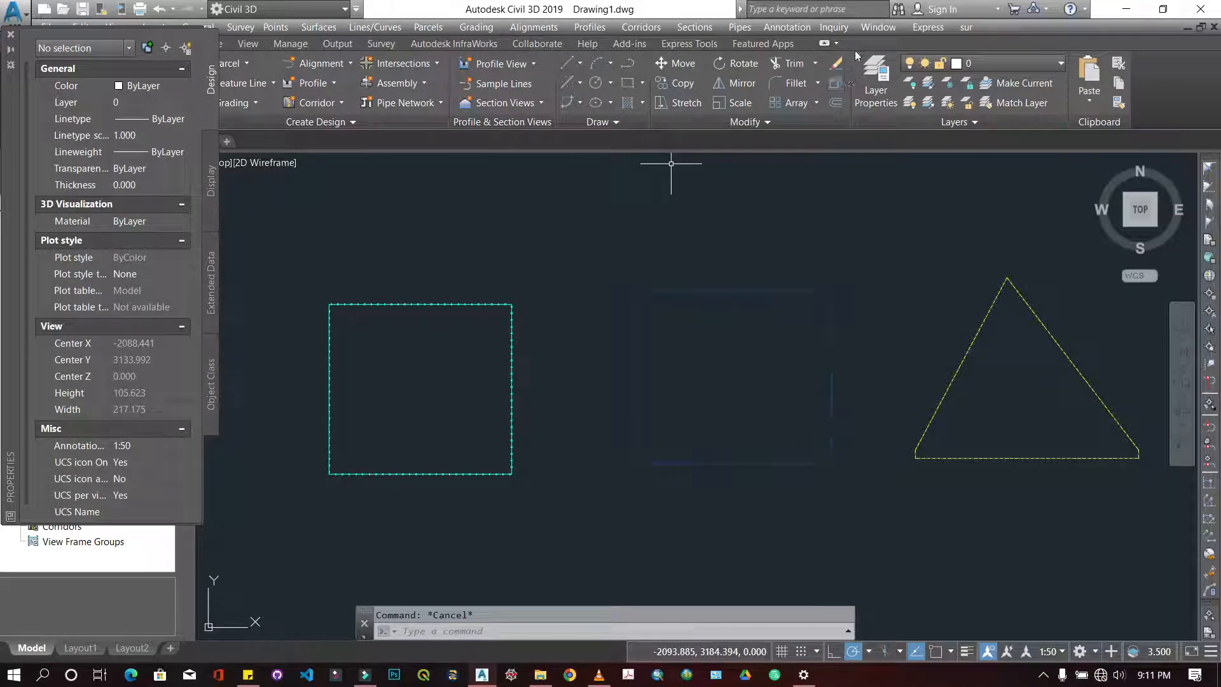
Toggle the visibility of the Buildings layer in the layer properties, leaving the layer turned off.
click(855, 106)
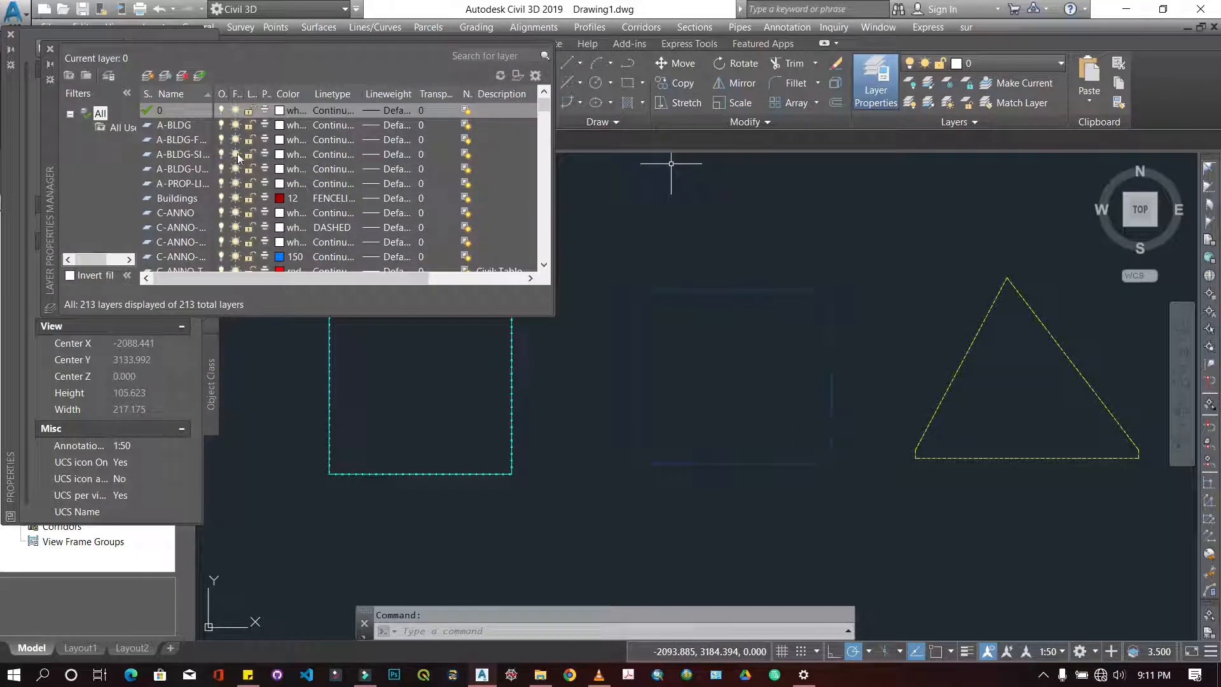
scroll(238, 154, down, 10)
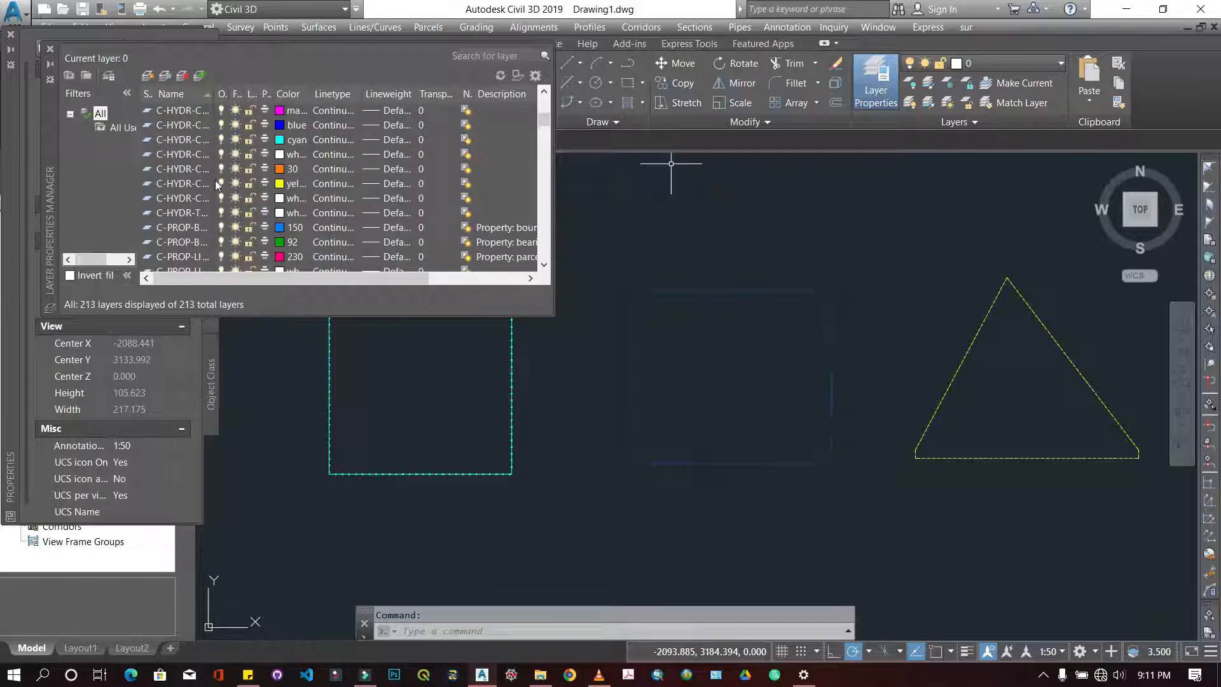
scroll(215, 181, up, 10)
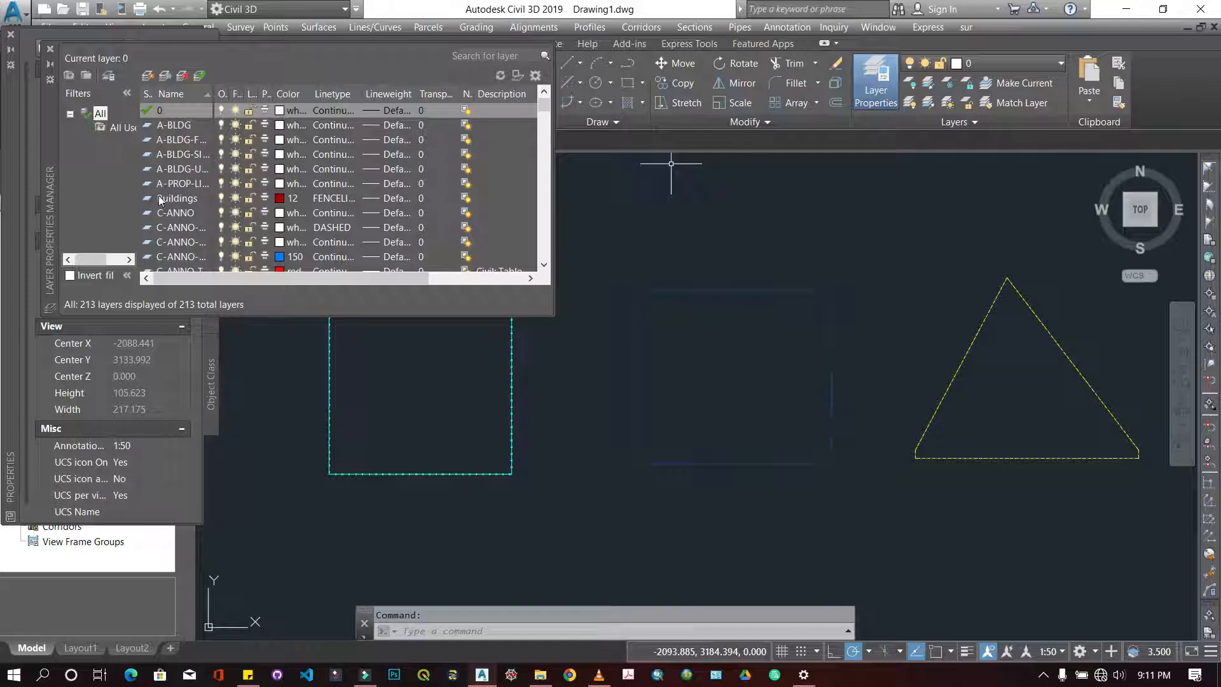
click(161, 199)
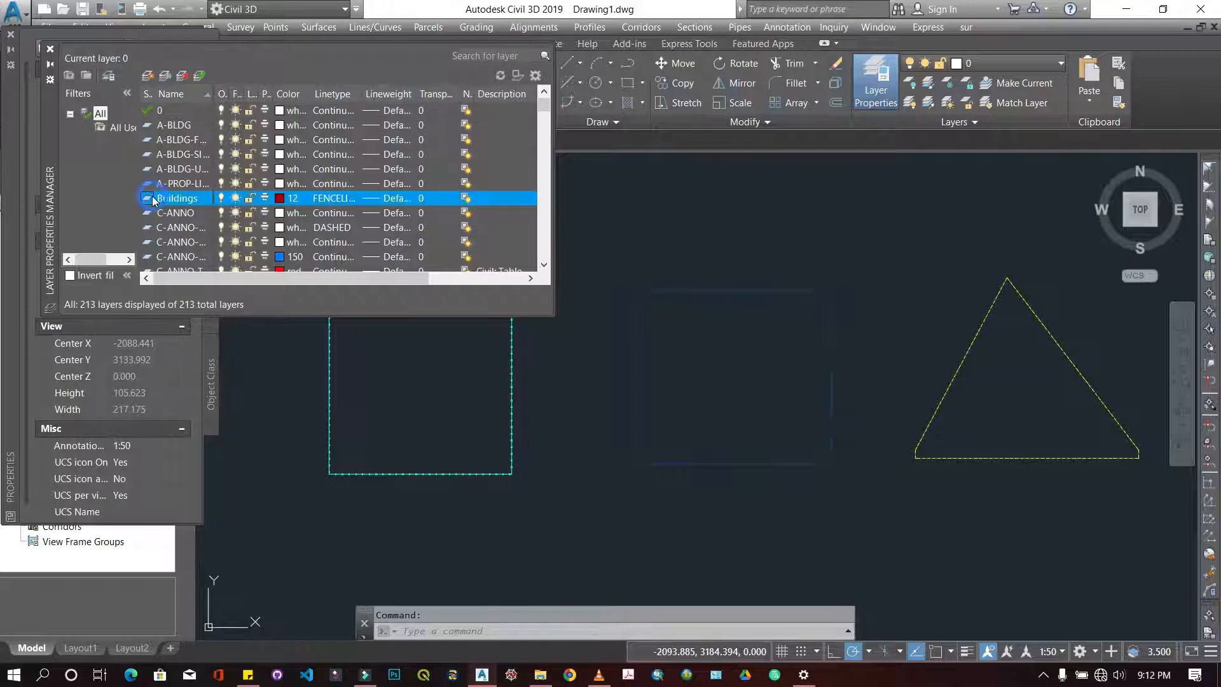
click(221, 199)
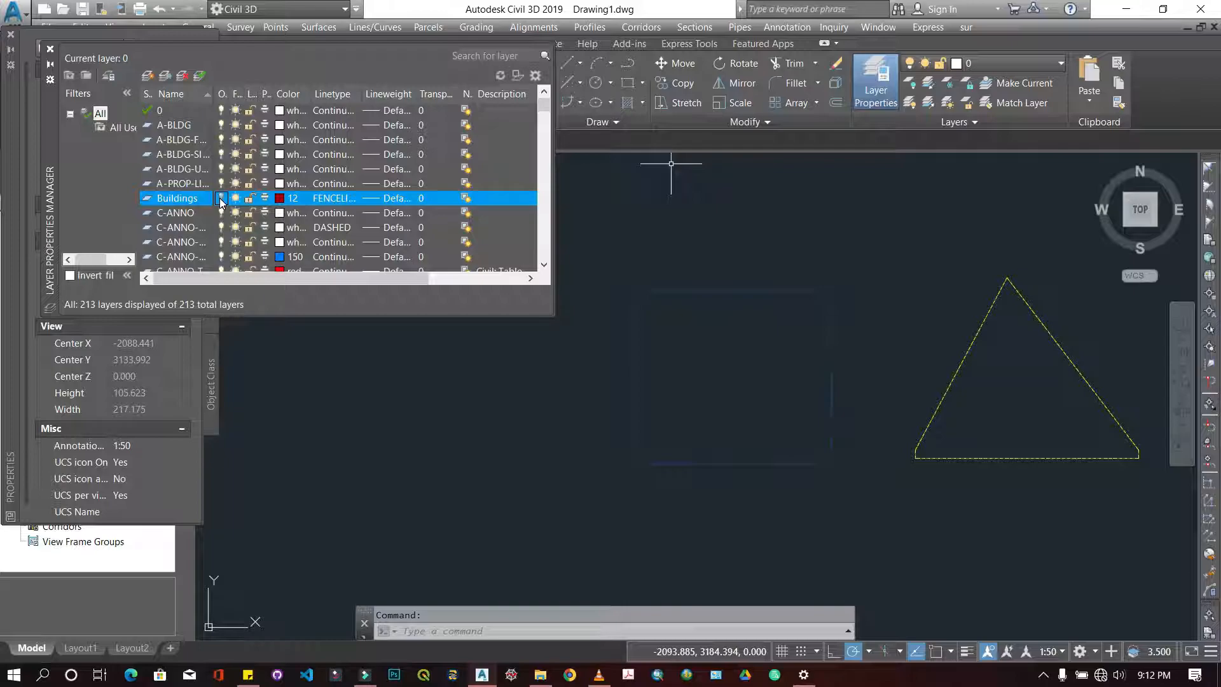
click(221, 199)
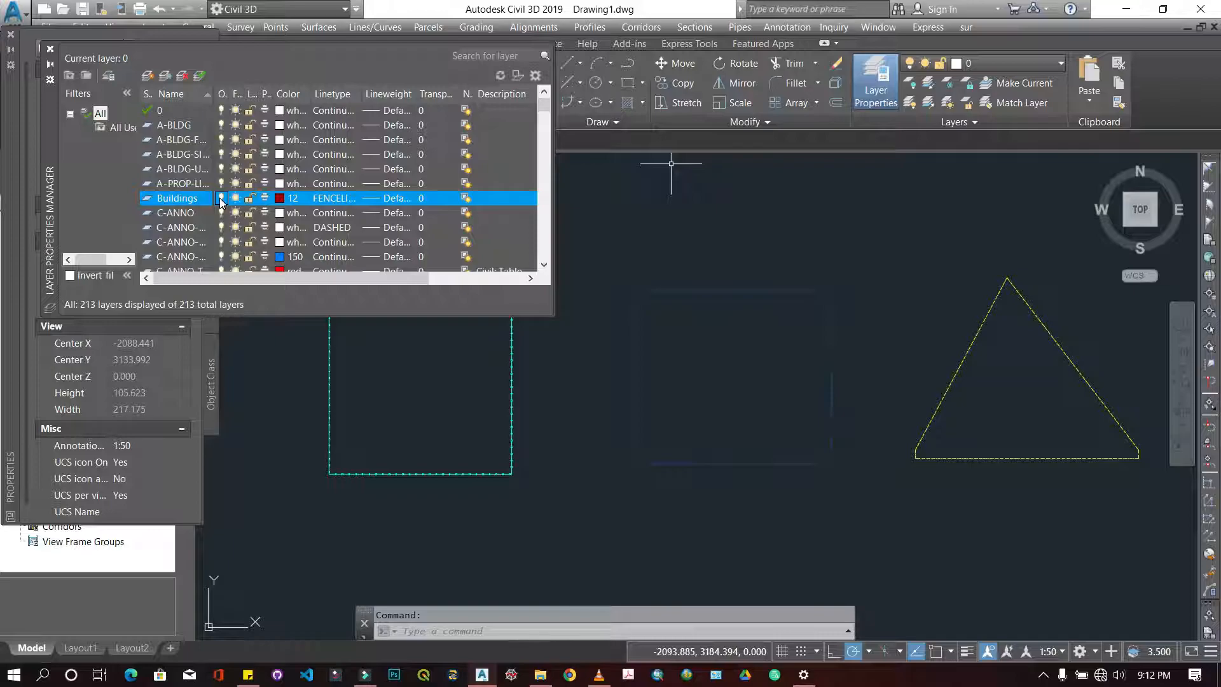
click(221, 199)
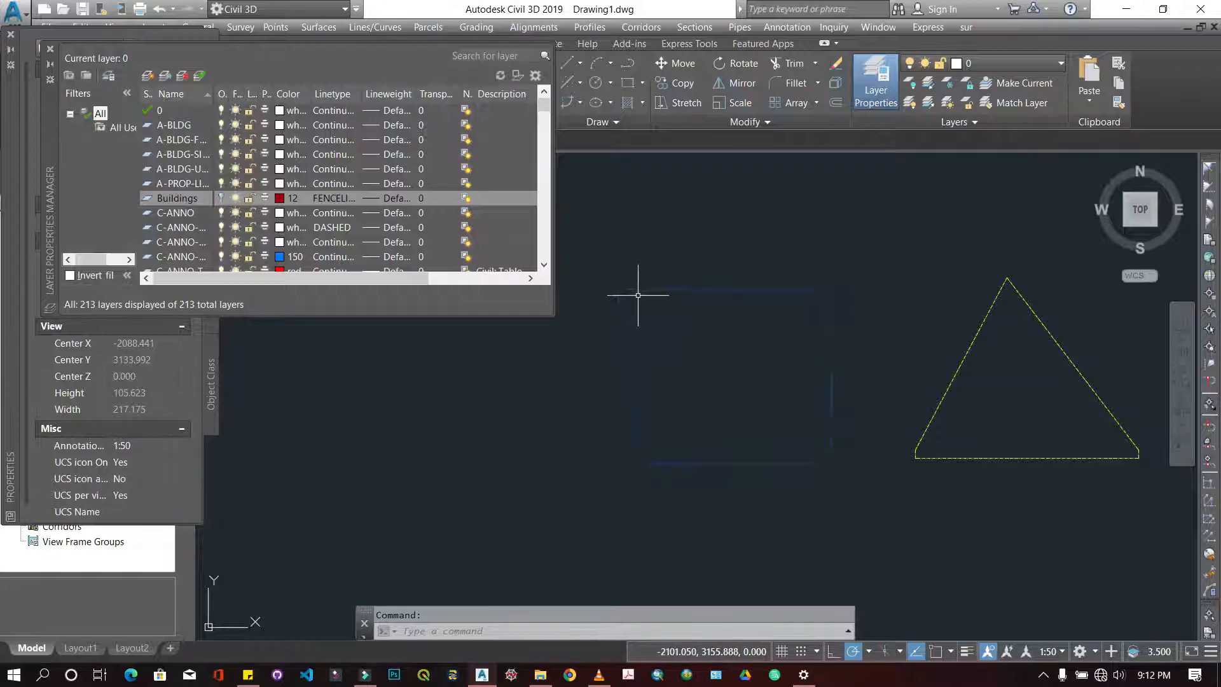
Turn off the Roads layer in the layer properties and close the layer manager.
scroll(249, 201, down, 3)
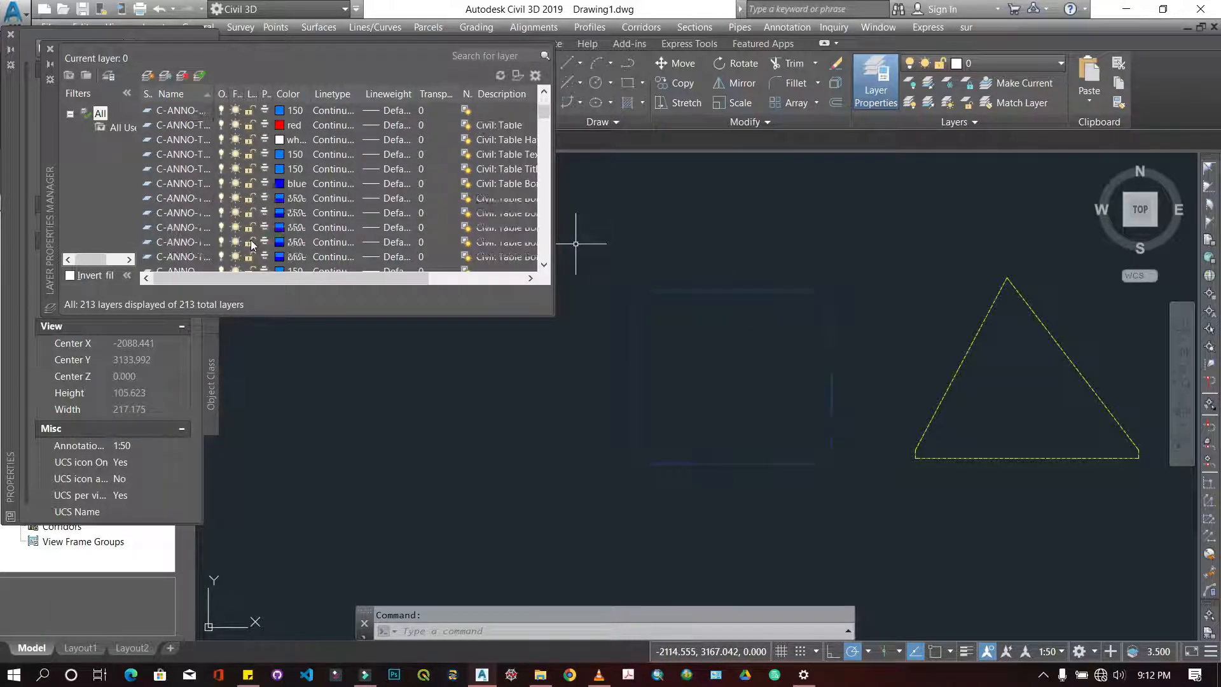
scroll(252, 235, down, 15)
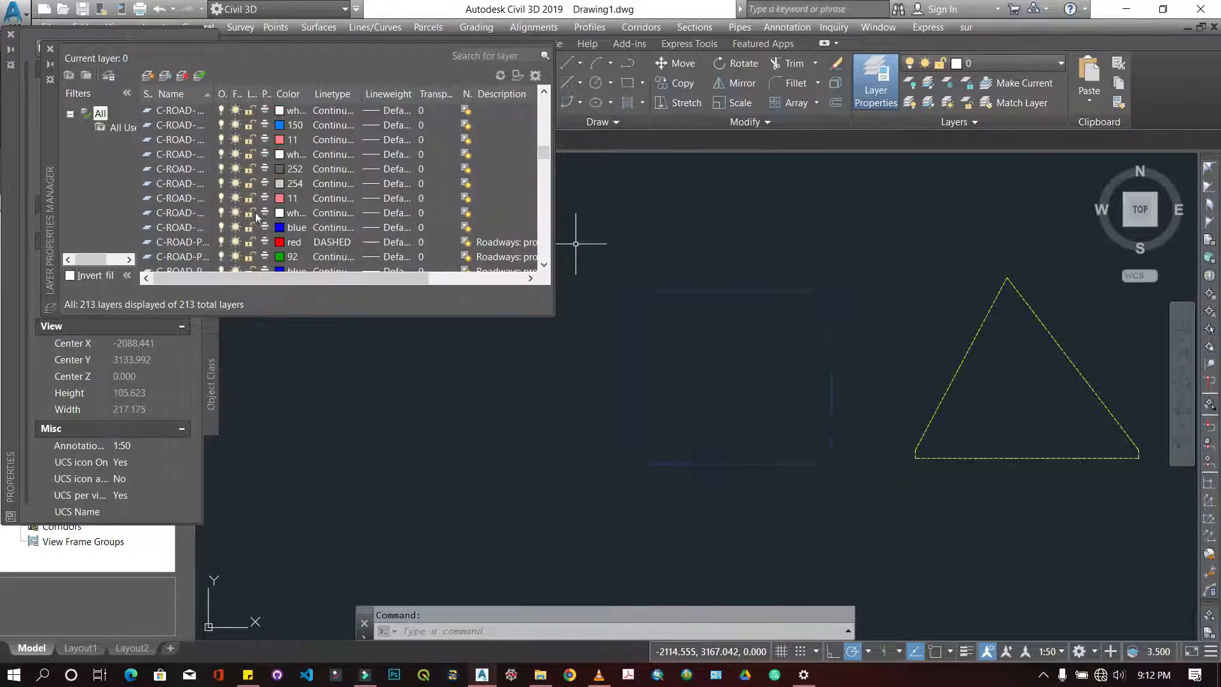
scroll(256, 216, down, 3)
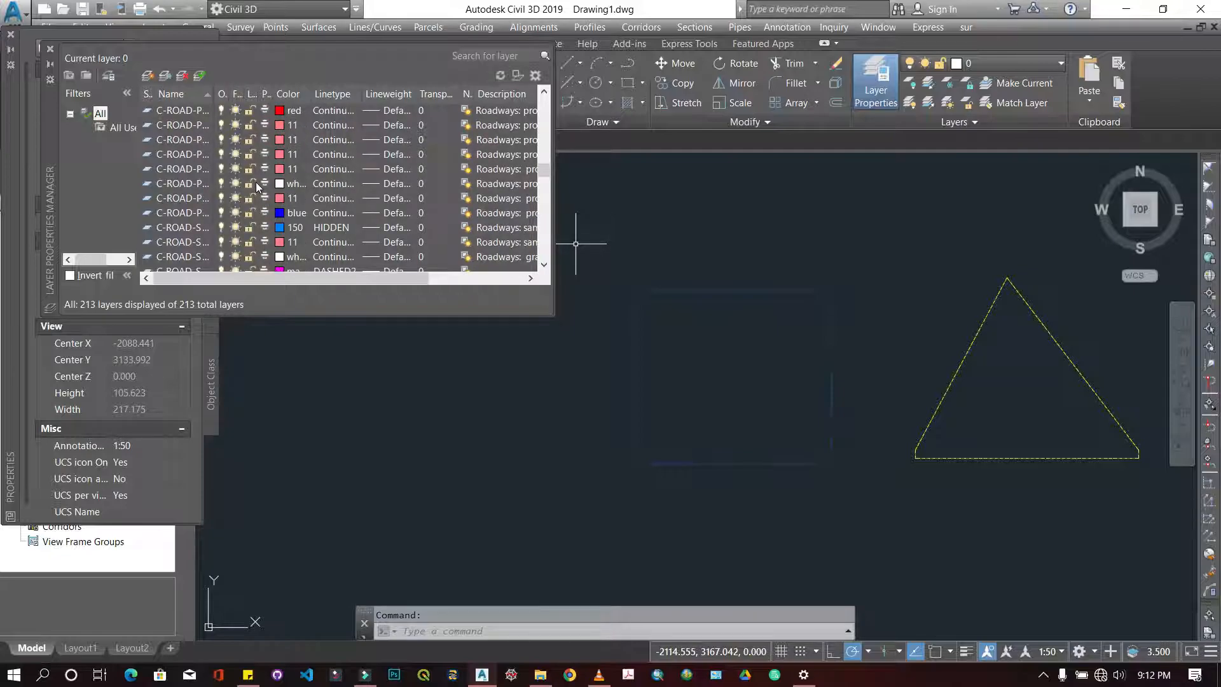
text(roa)
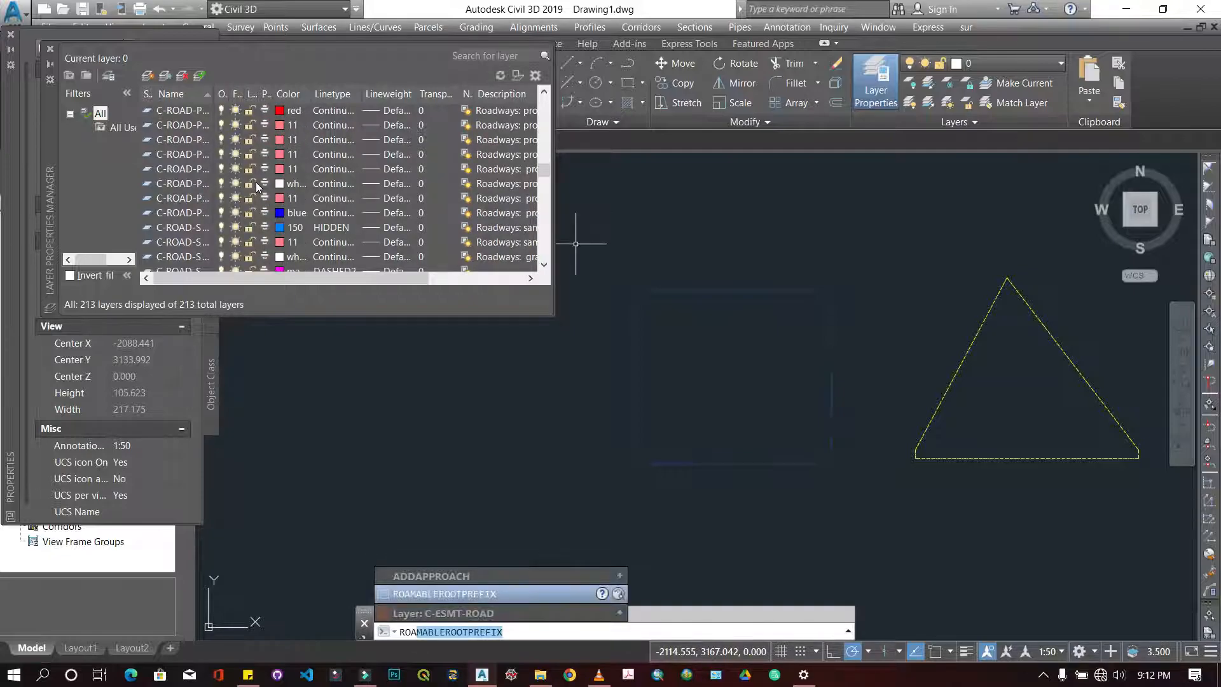
click(235, 154)
click(182, 139)
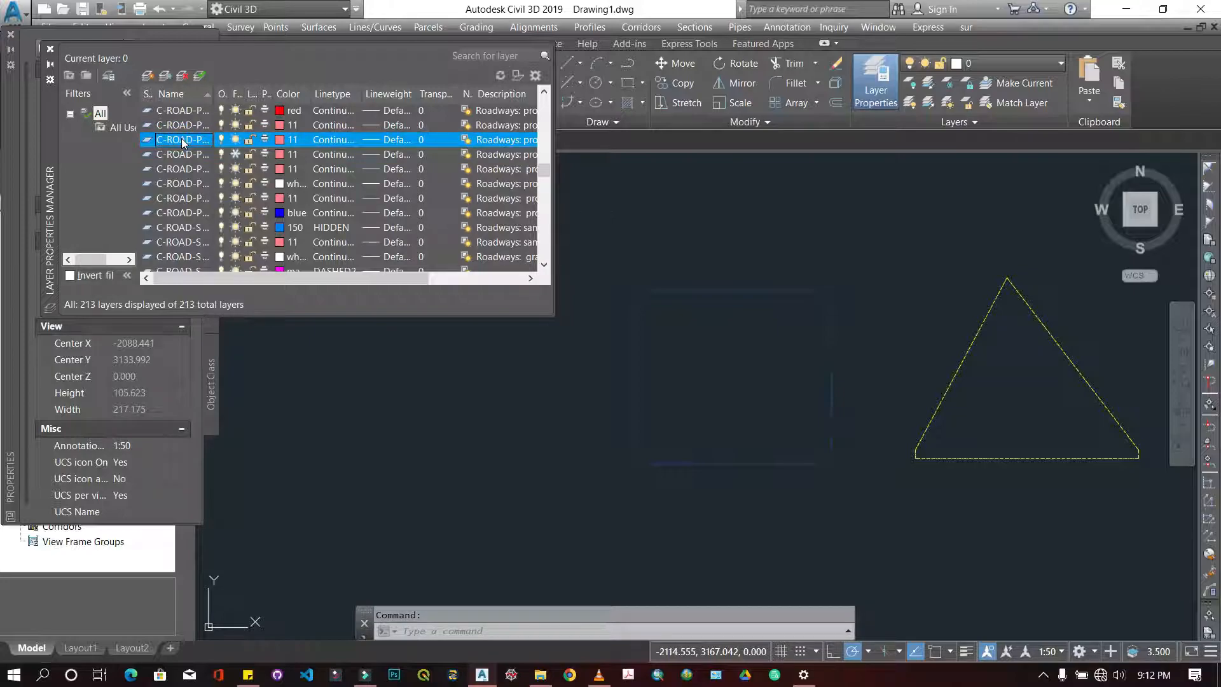
key(r)
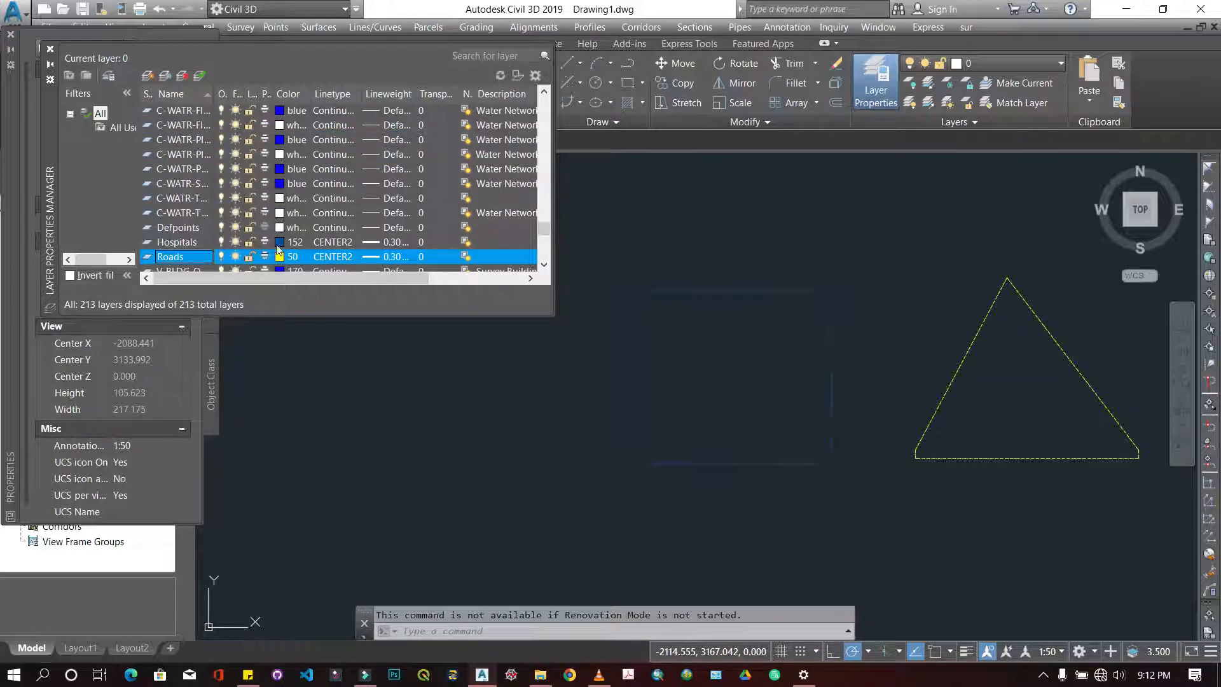
click(219, 257)
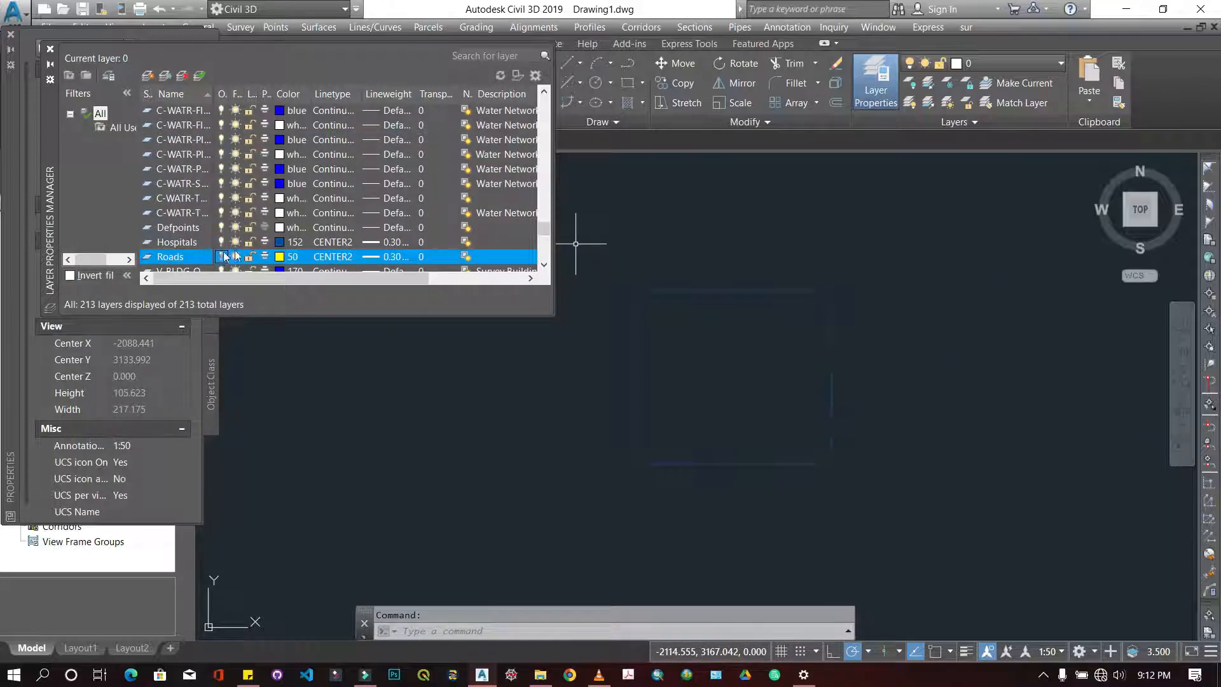
click(616, 220)
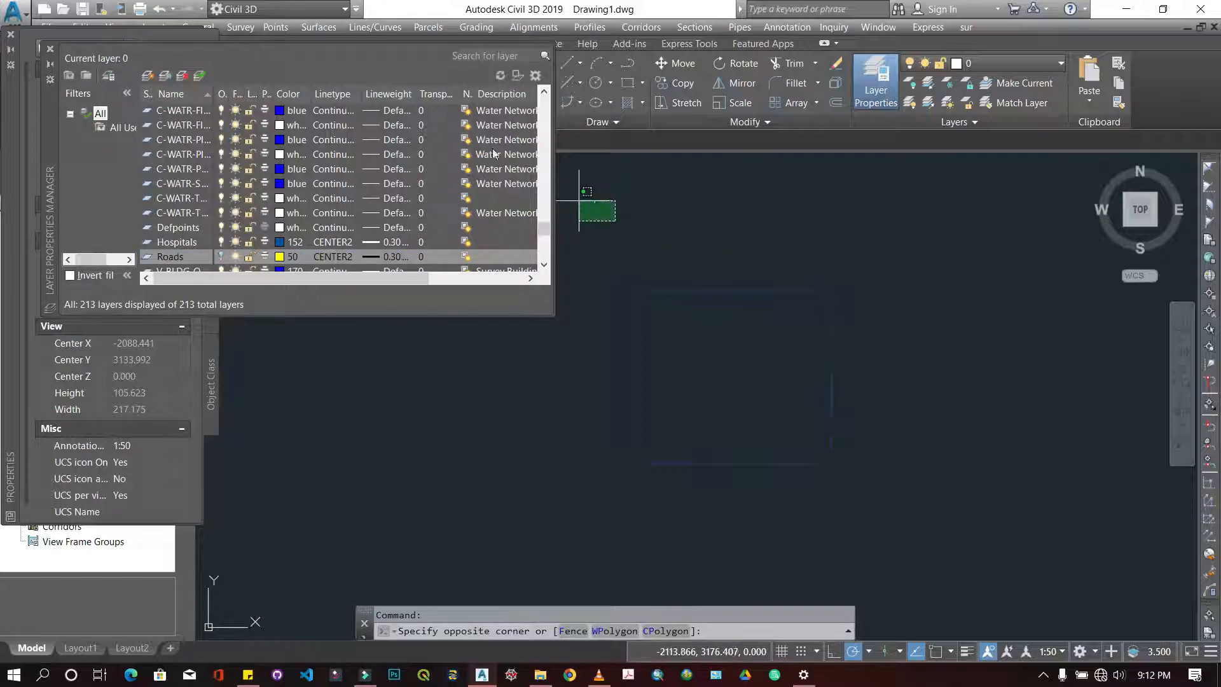
click(50, 49)
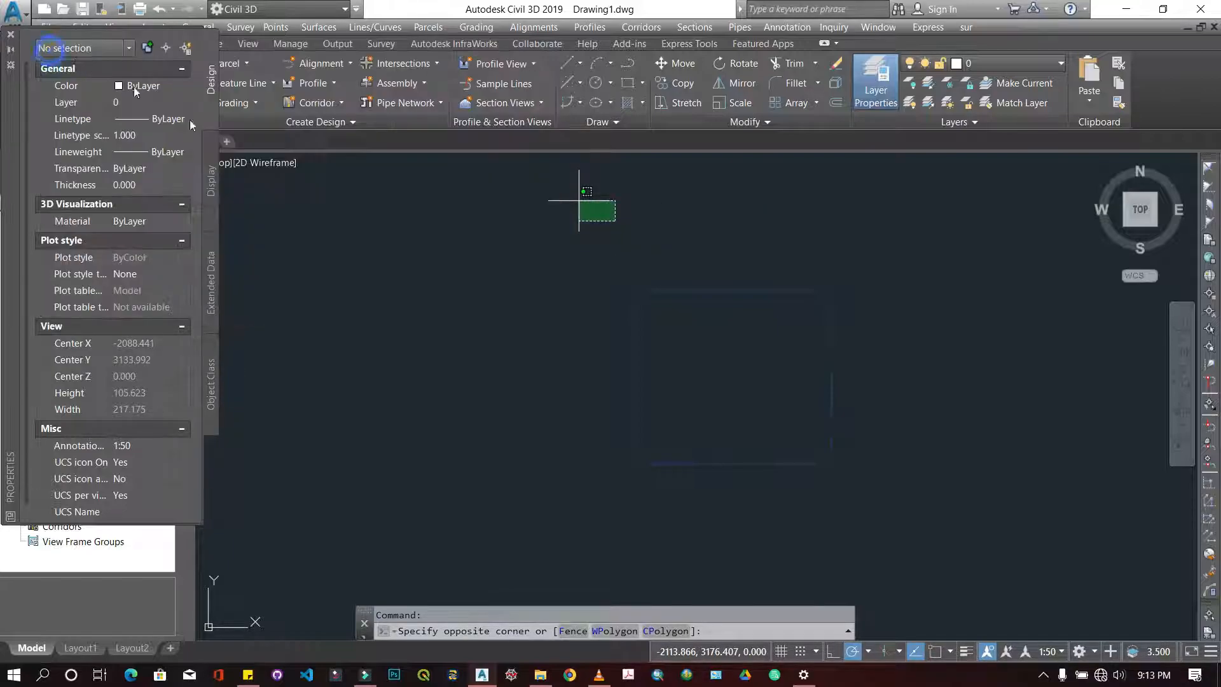
click(383, 205)
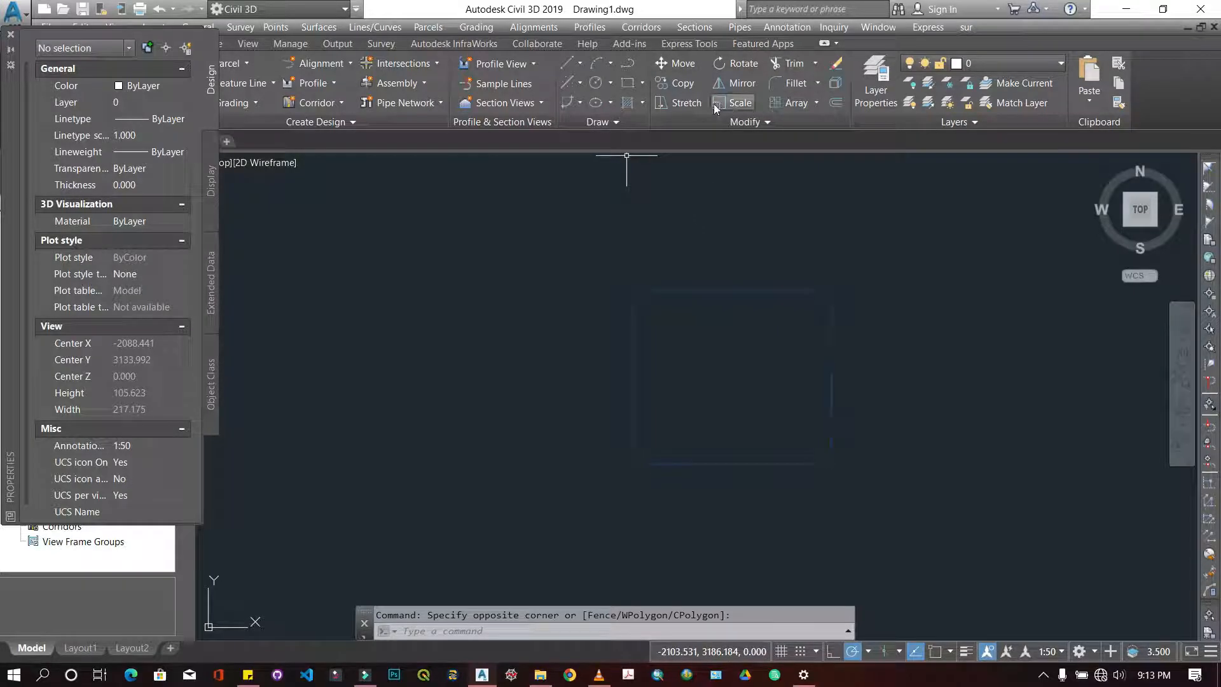
click(748, 121)
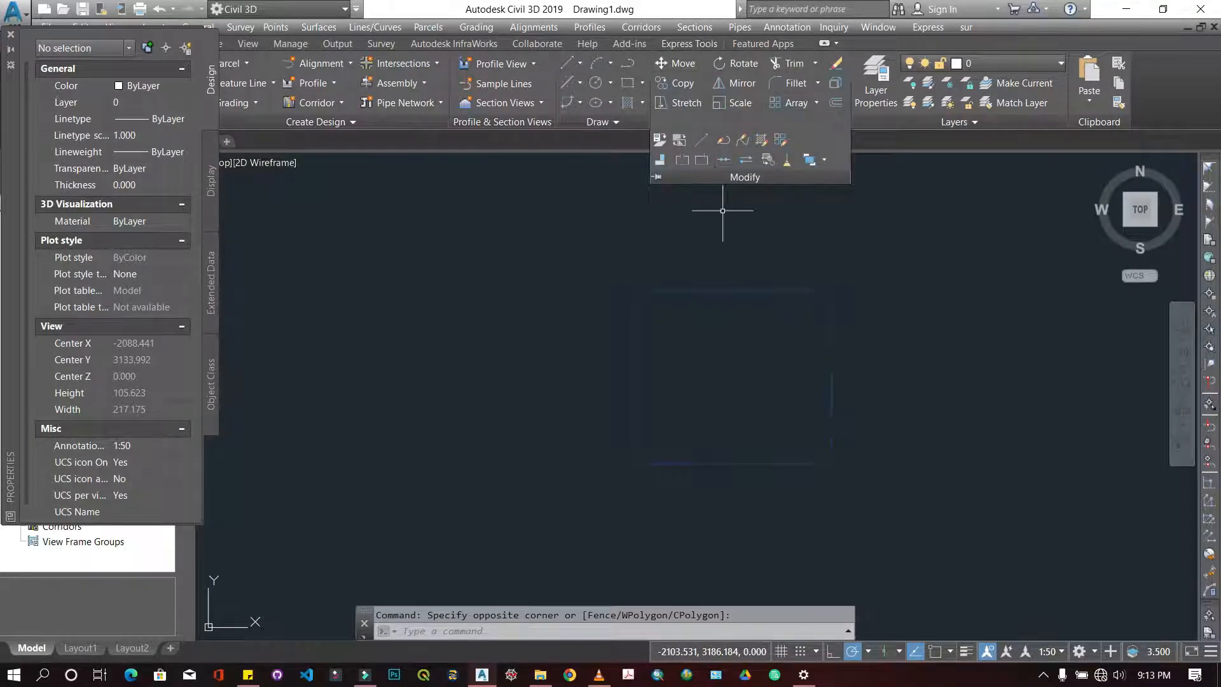